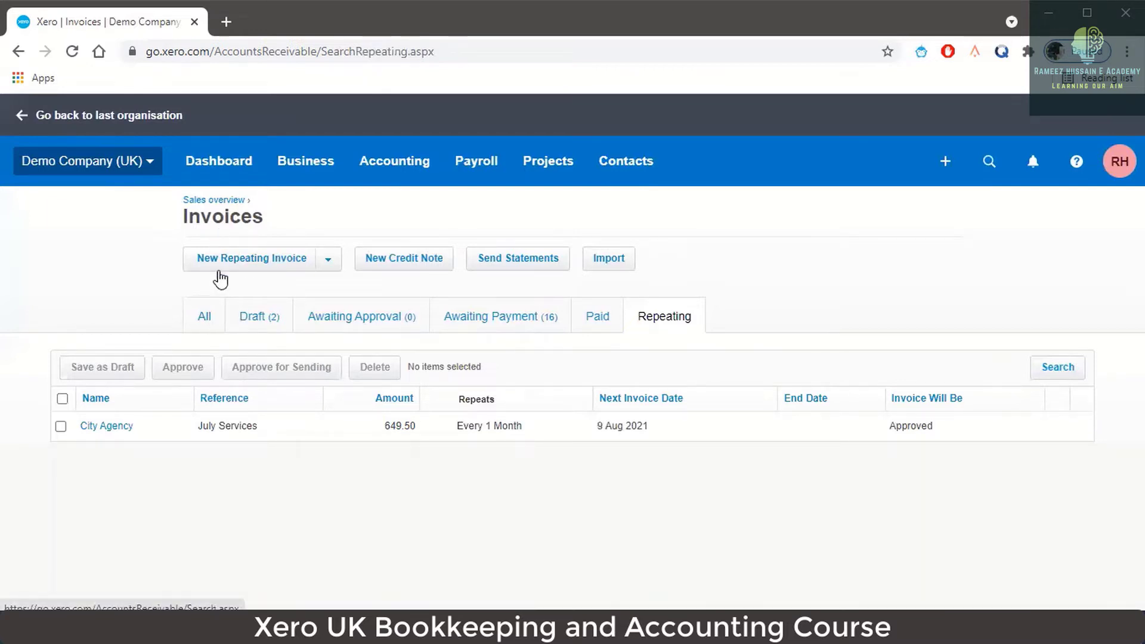
Step: Show all invoices and start a new repeating invoice
click(208, 327)
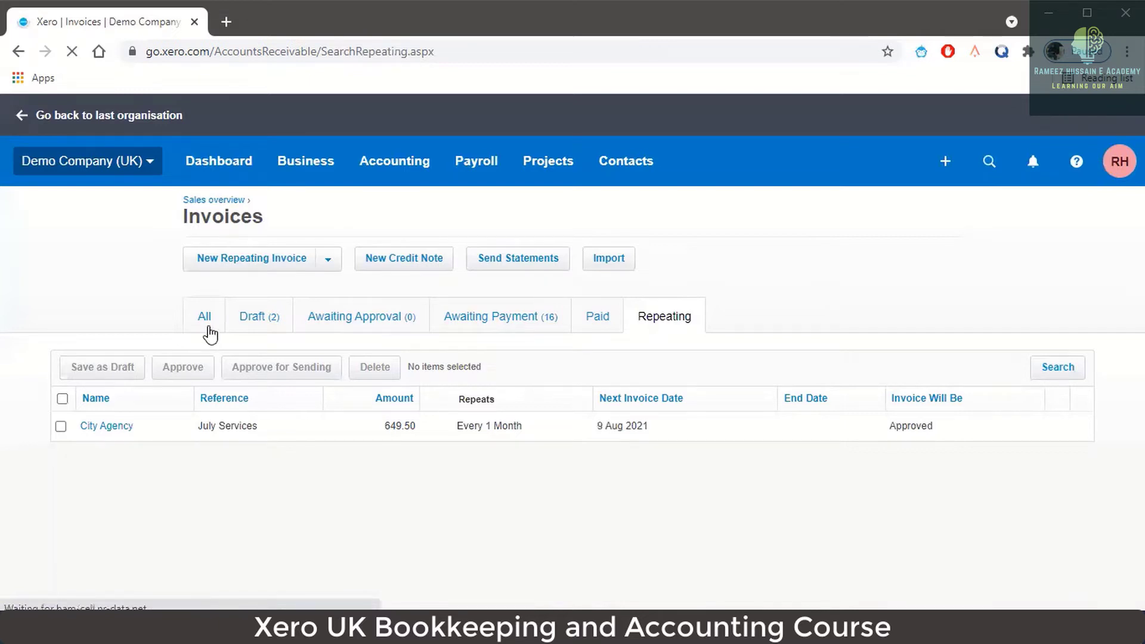
click(271, 259)
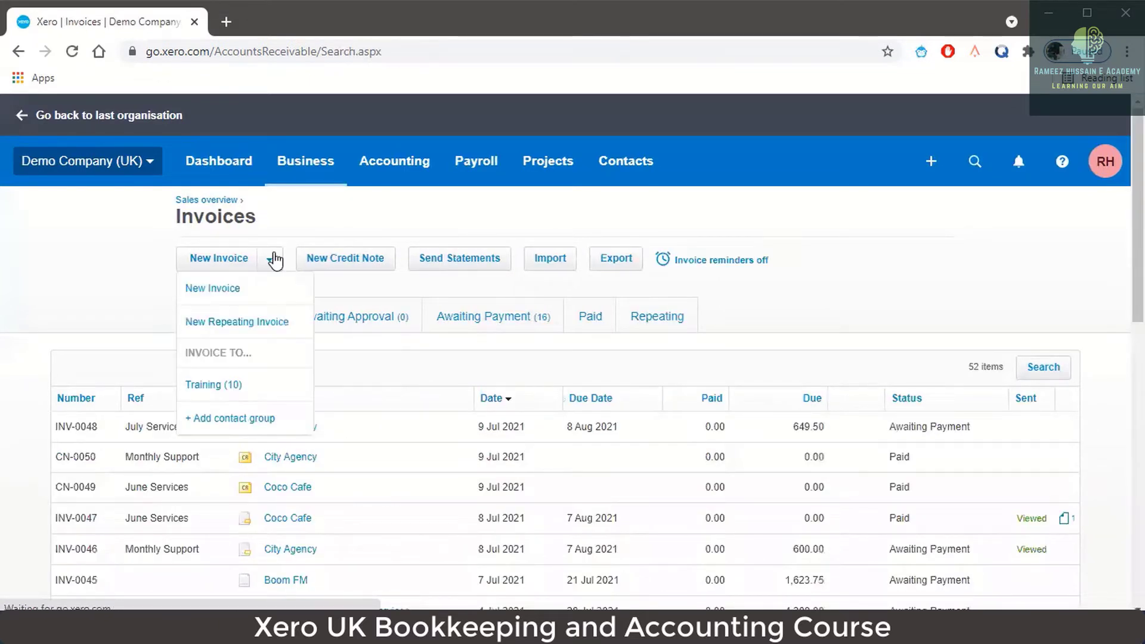
click(262, 325)
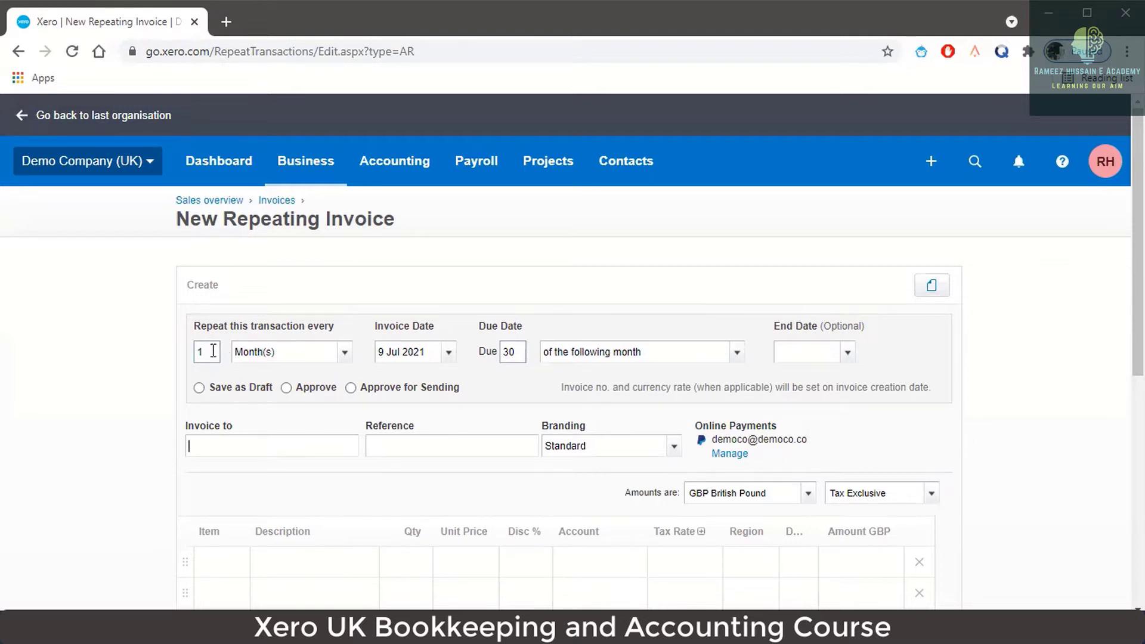
Step: Try repeat intervals of 3 months, 1 week and 2 weeks, and return to every 1 month
key(BackSpace)
text(3)
click(343, 359)
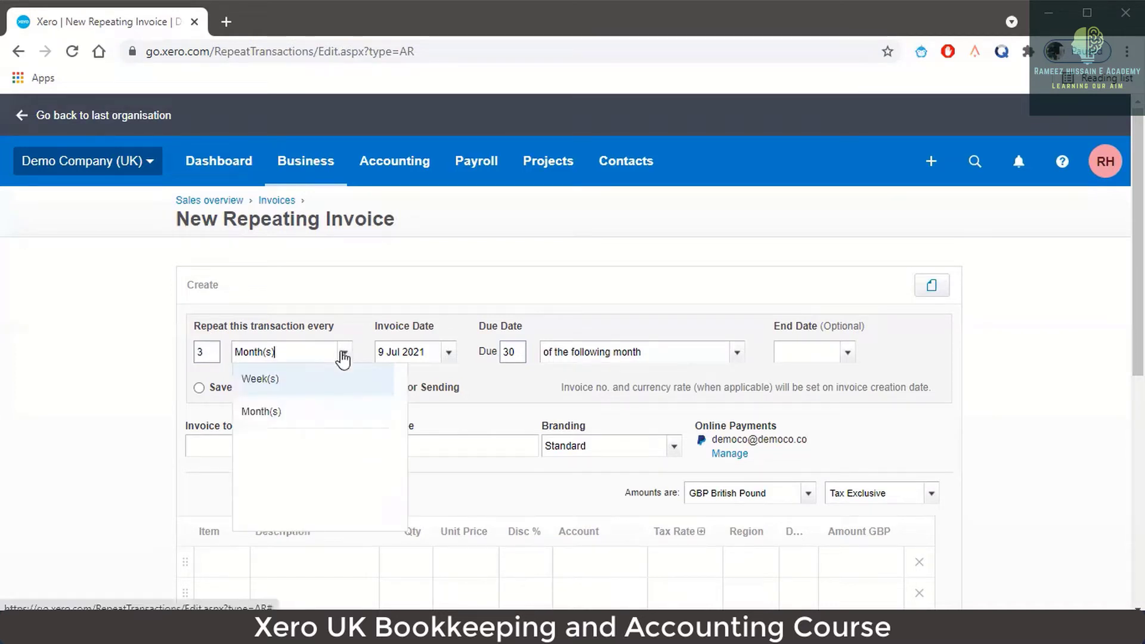
click(274, 382)
key(BackSpace)
text(1)
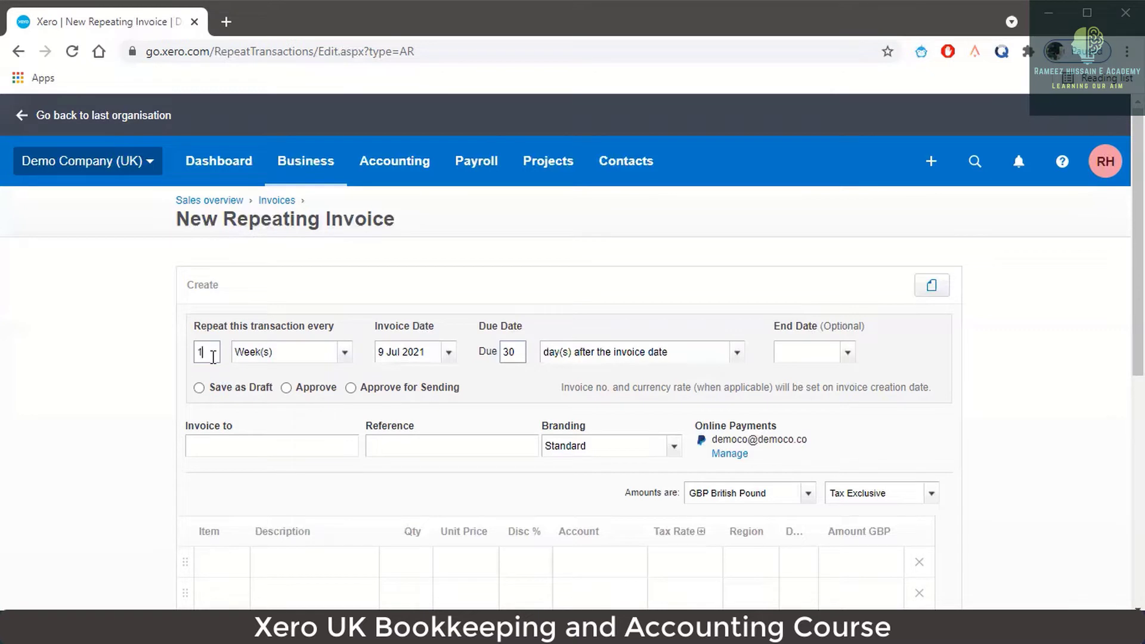
key(BackSpace)
text(2)
click(344, 351)
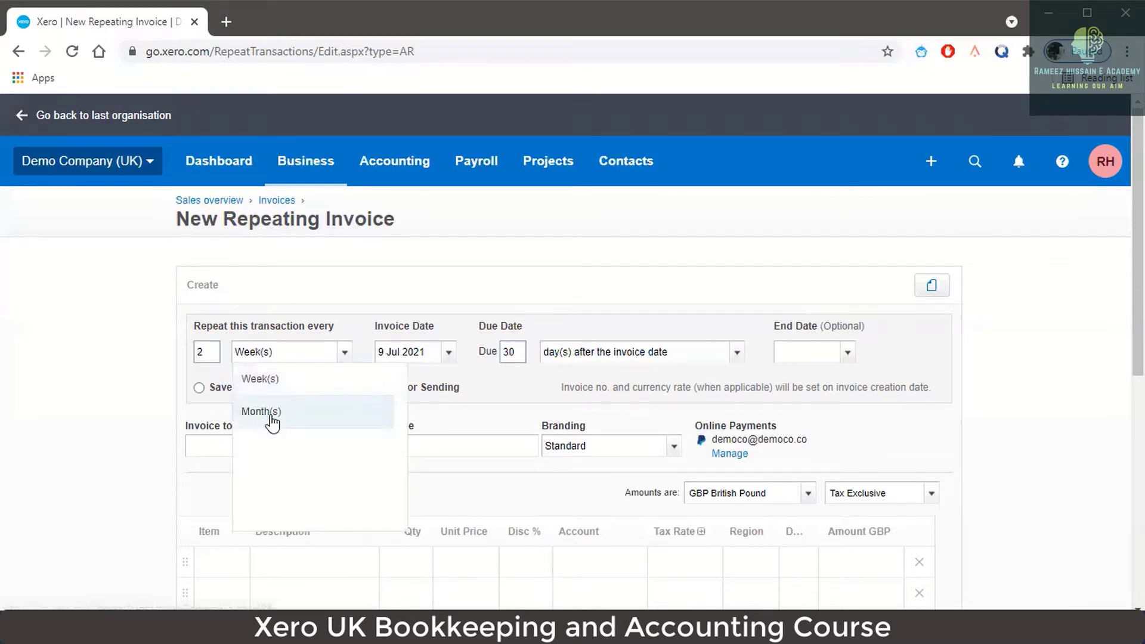
click(272, 377)
text(1)
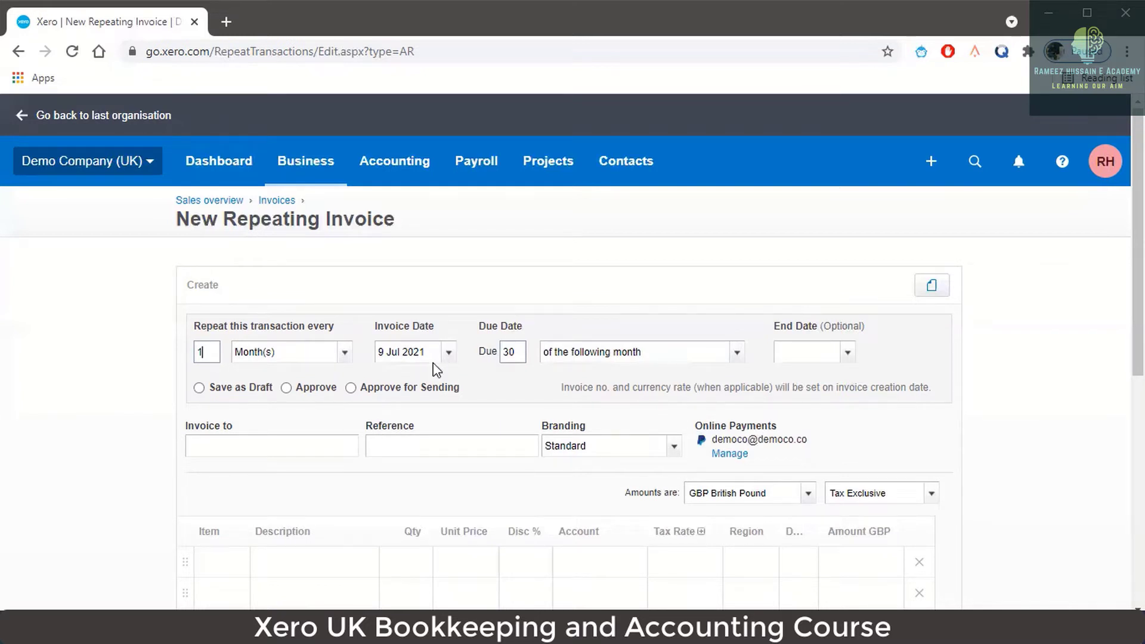
Step: Set the due date basis of the repeating invoice to day(s) after the invoice date
click(738, 353)
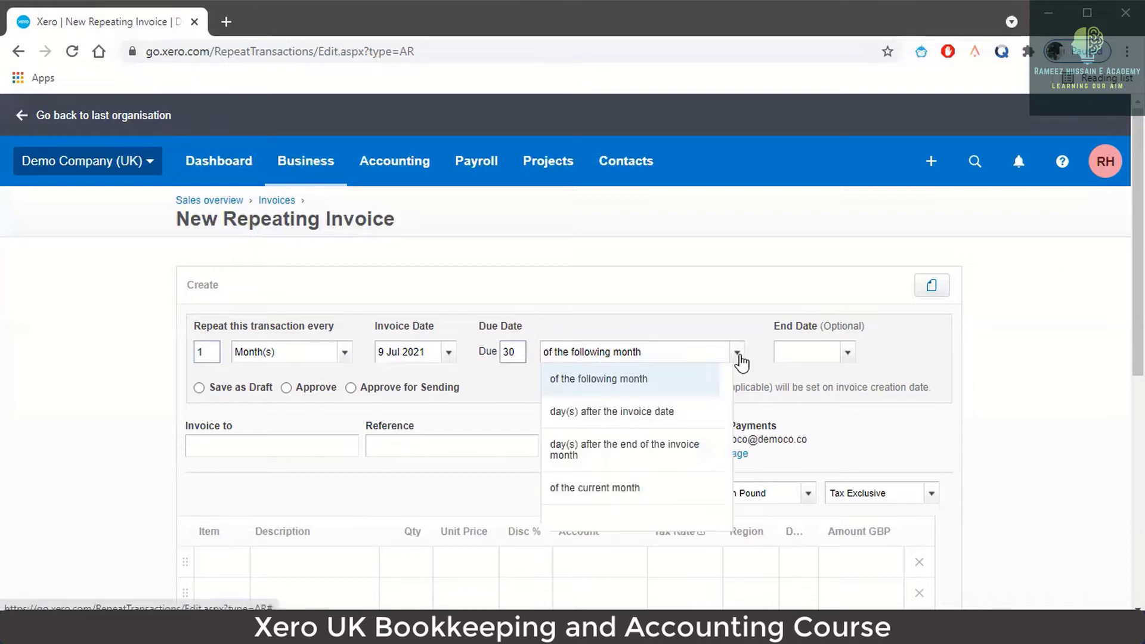
click(690, 419)
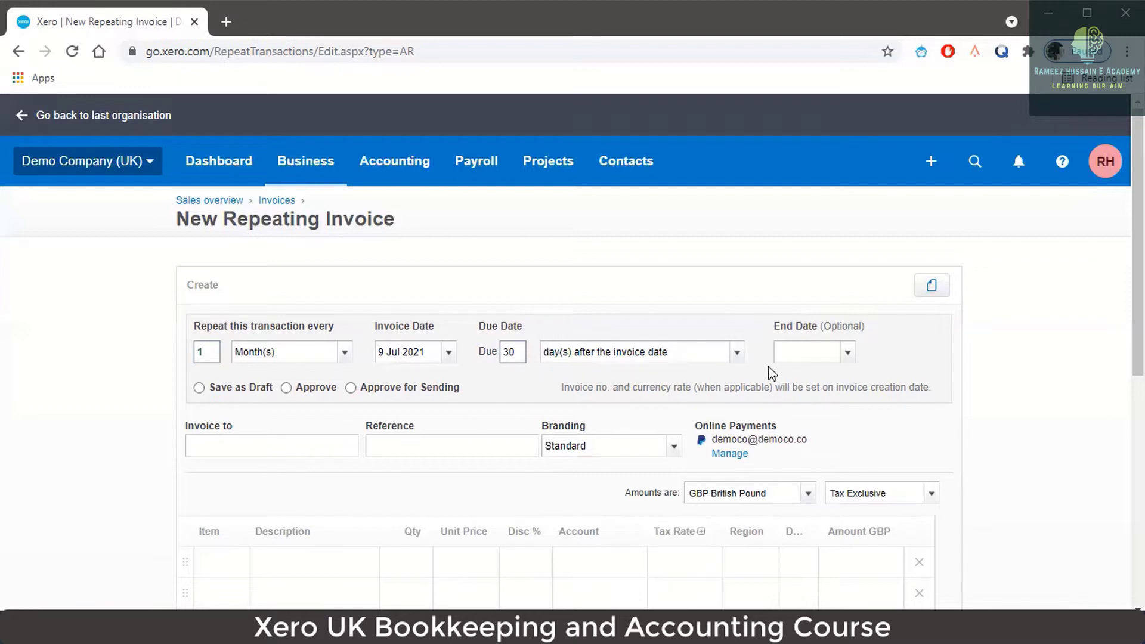
click(737, 353)
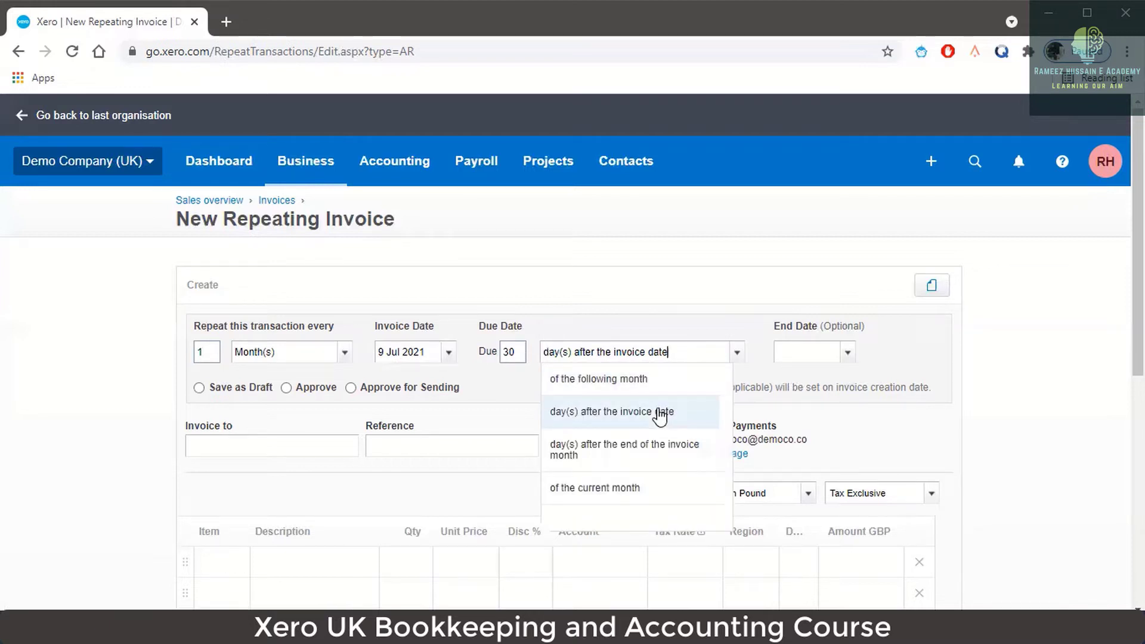
click(660, 418)
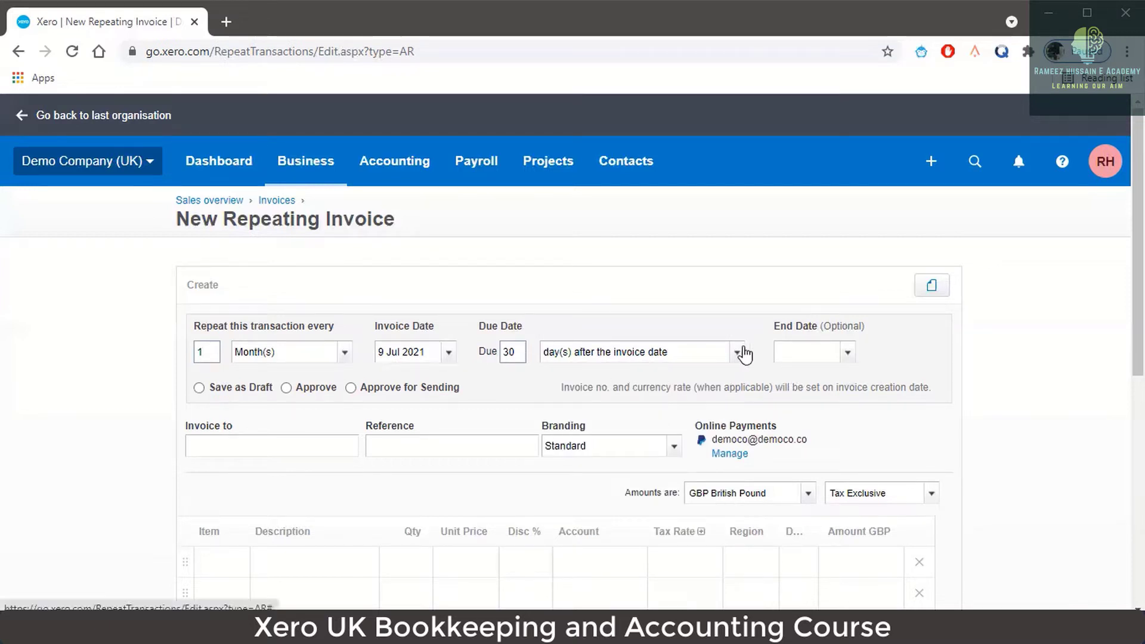
Step: View the end date calendar and the related files options, including the unattached files in the file library
click(847, 355)
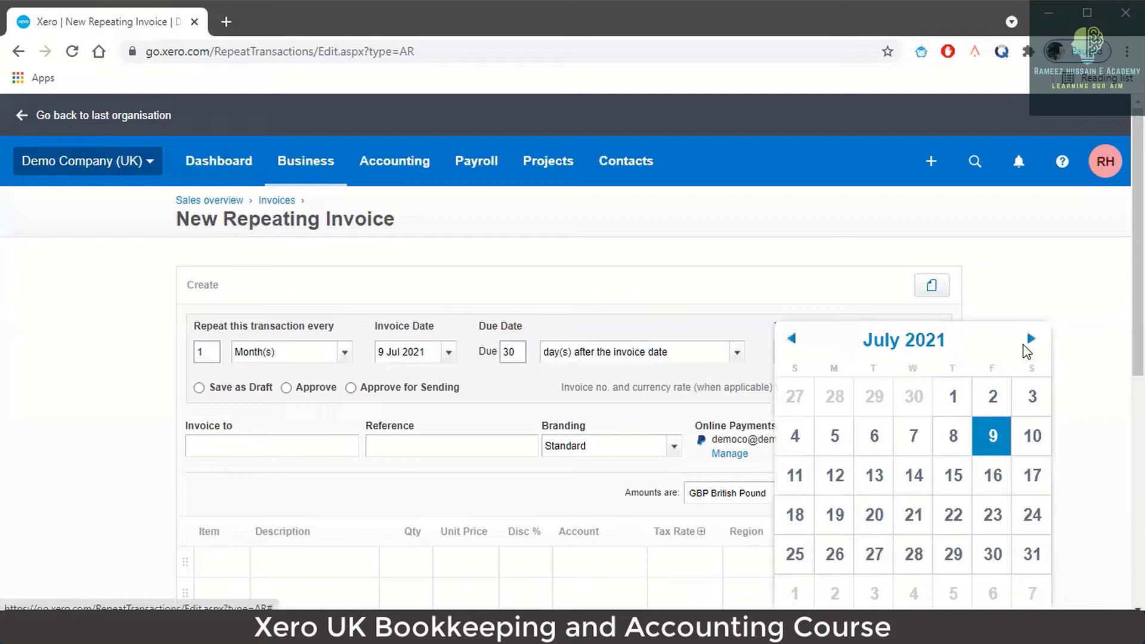
click(1086, 323)
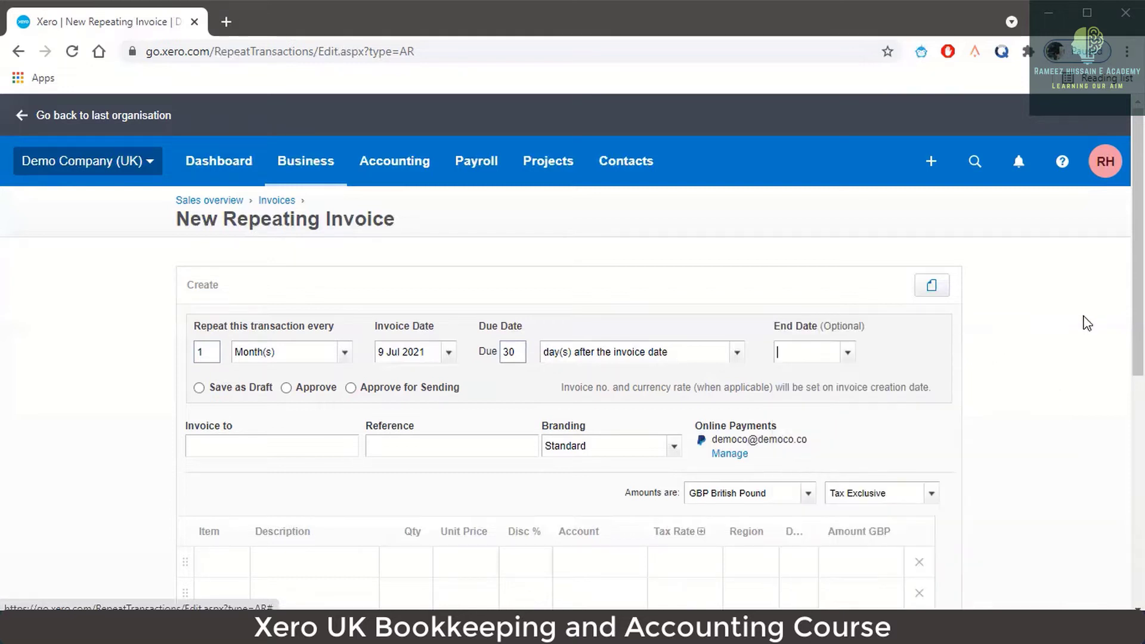
click(934, 287)
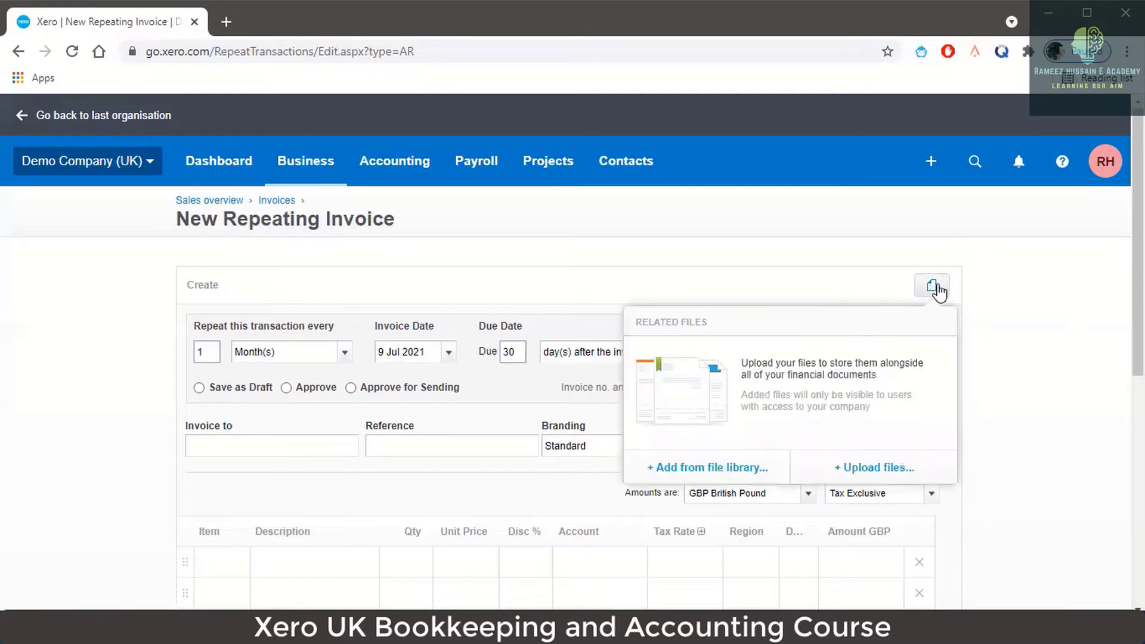
click(1034, 332)
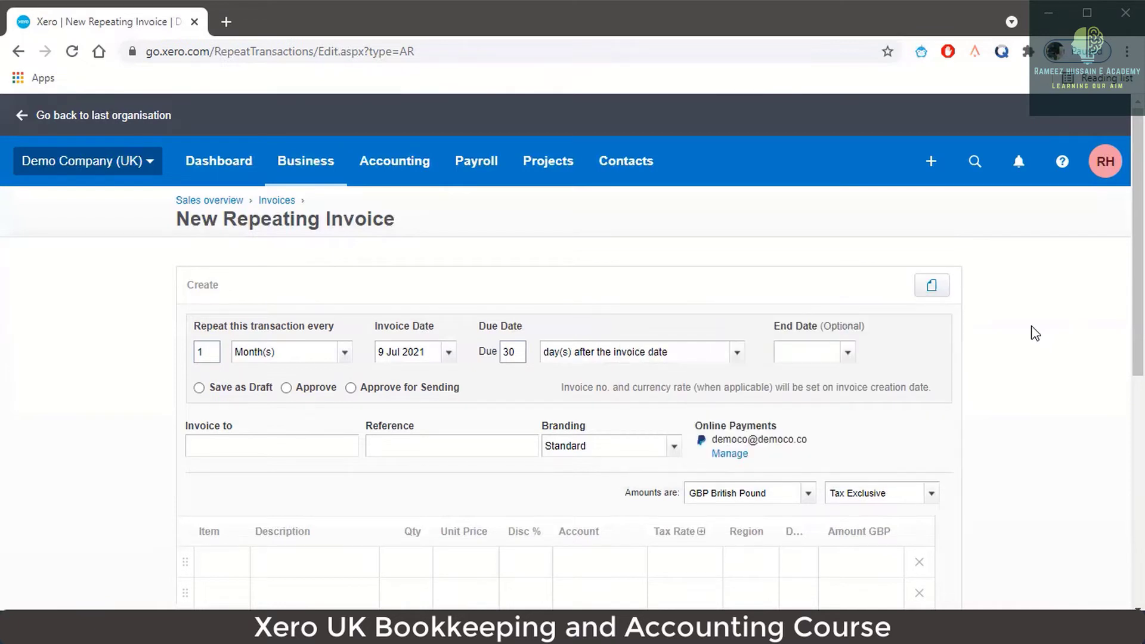
click(930, 286)
click(715, 468)
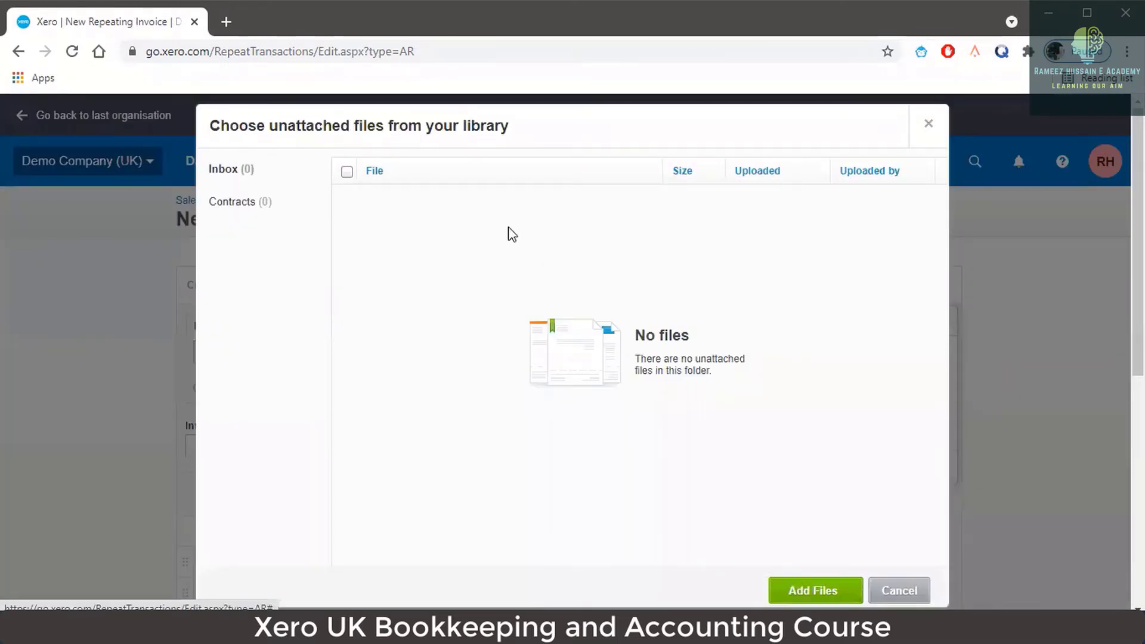
click(928, 124)
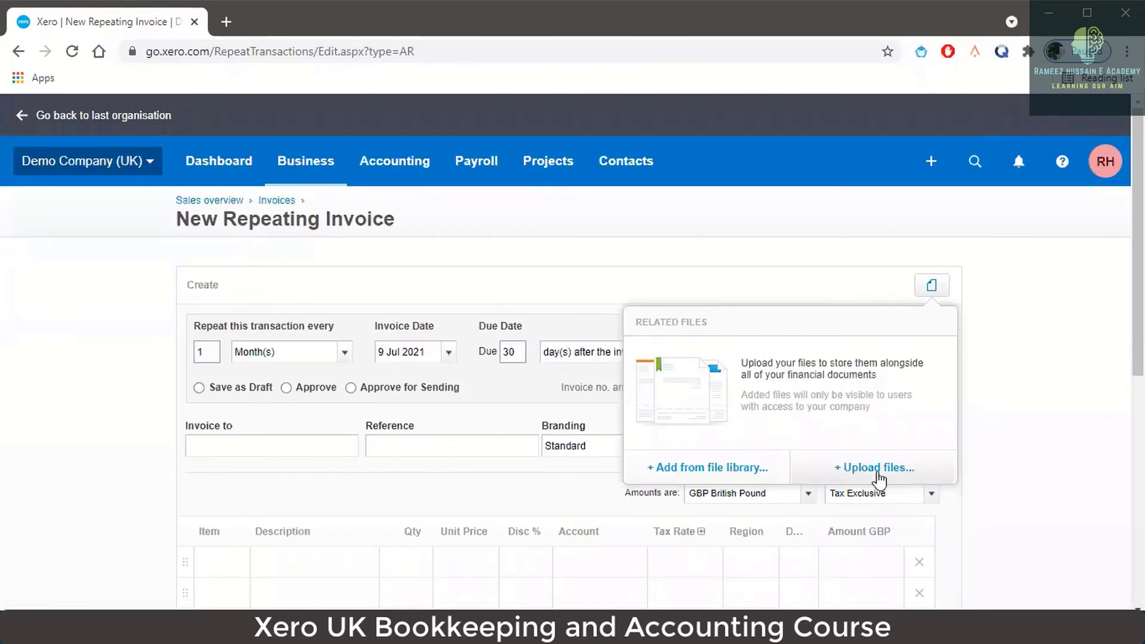
click(1062, 292)
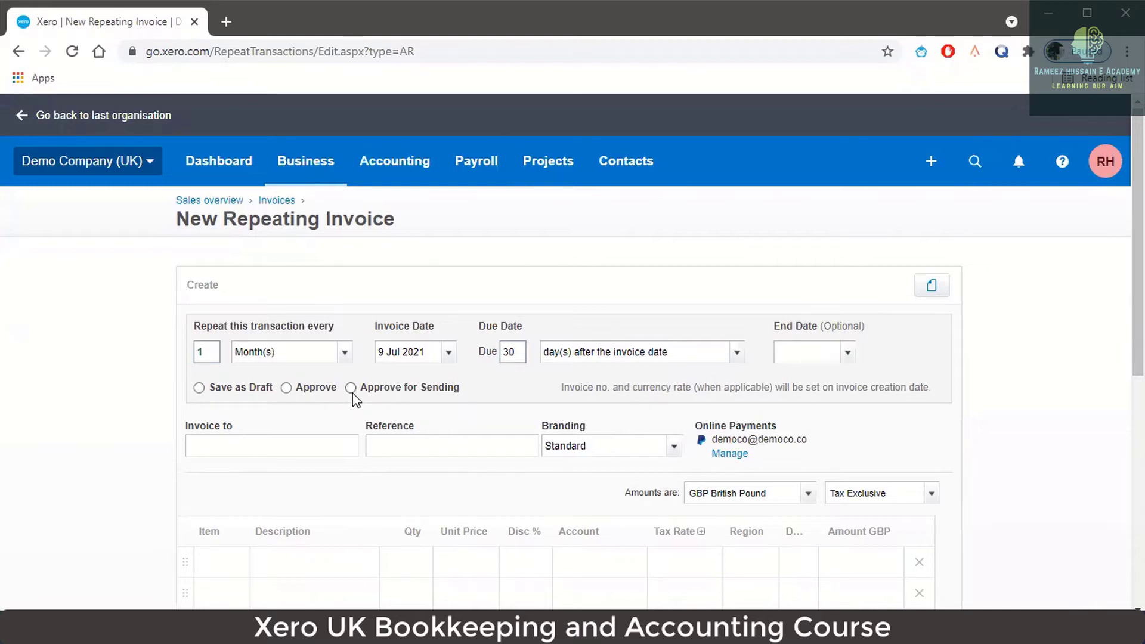
Step: Select the Approve option for the repeating invoice and choose ABC Furniture as the customer
click(287, 388)
text(a)
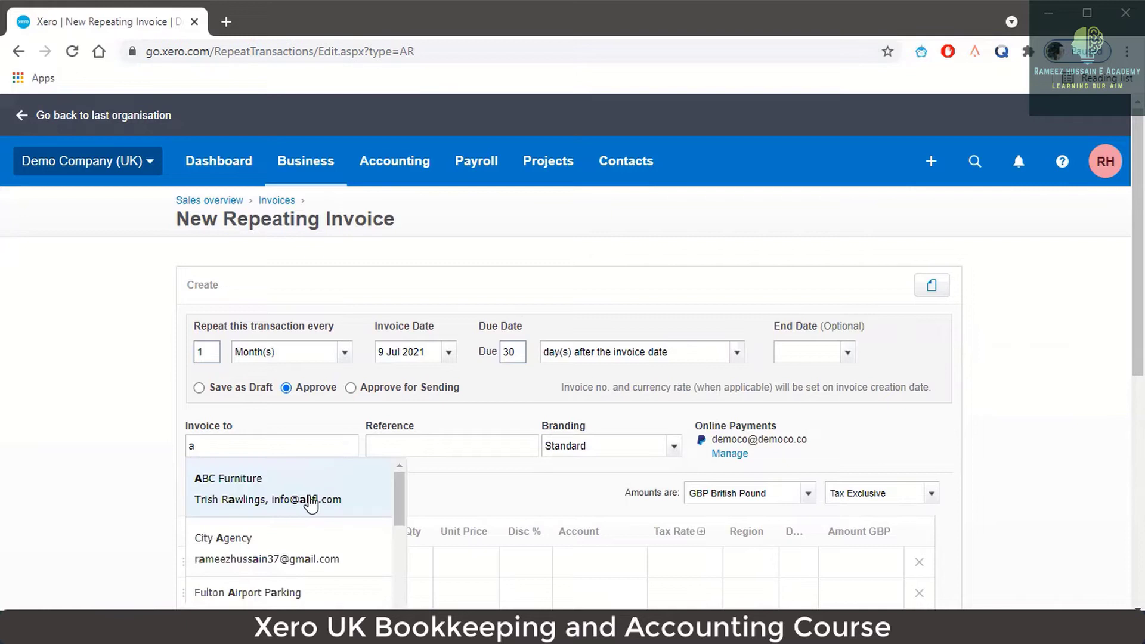
click(311, 503)
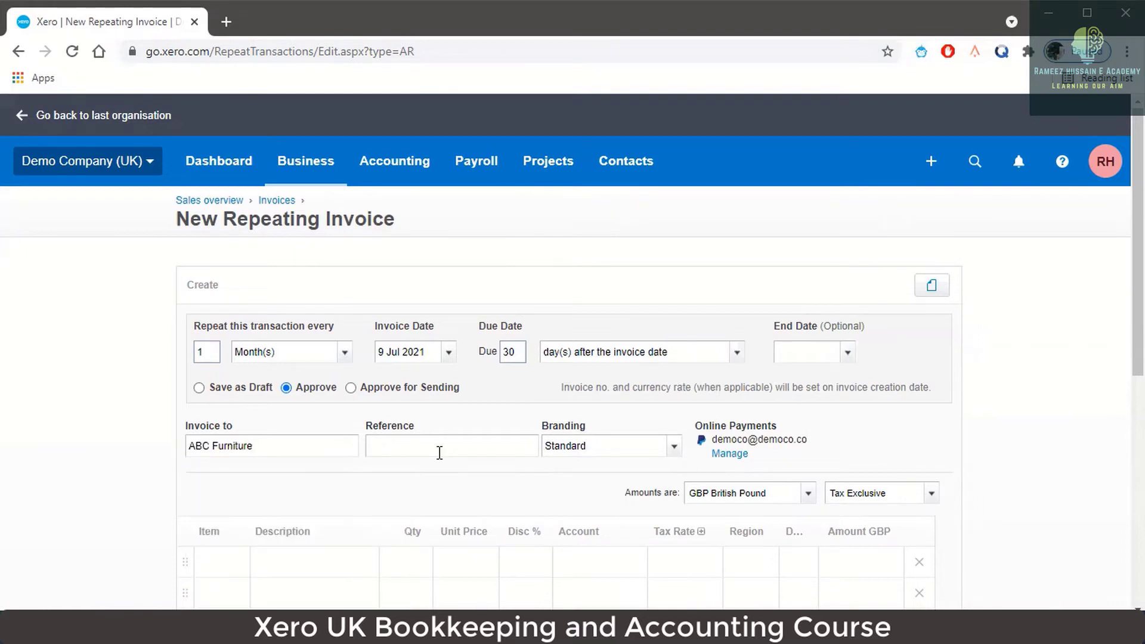
Step: Enter Monthly Invoice as the reference of the repeating invoice
scroll(419, 366, down, 1)
click(420, 365)
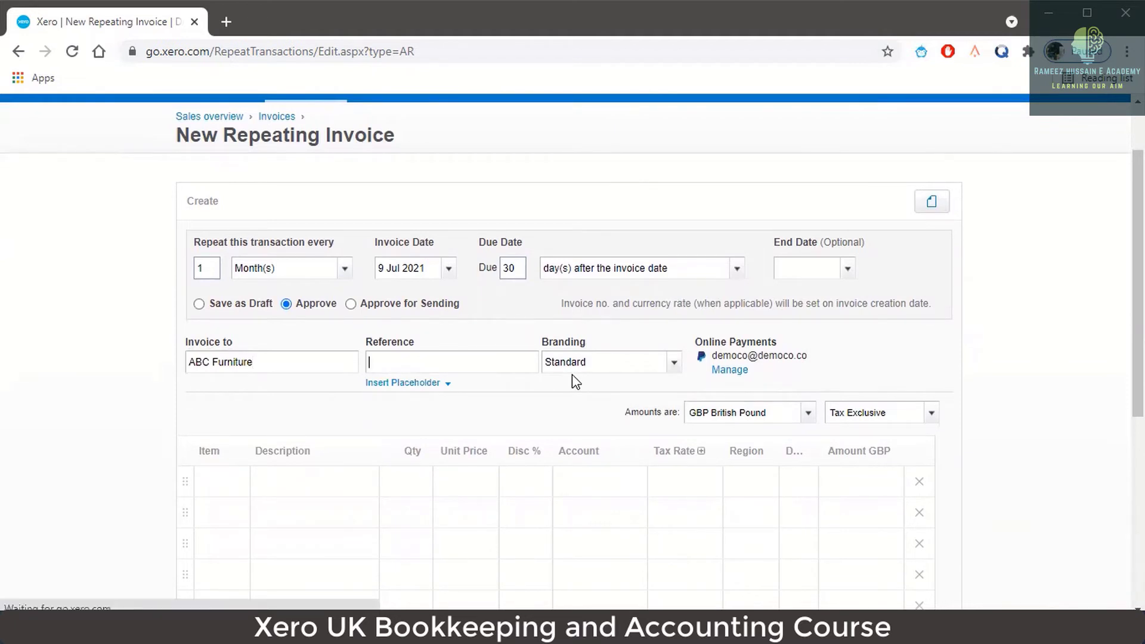
text(Month)
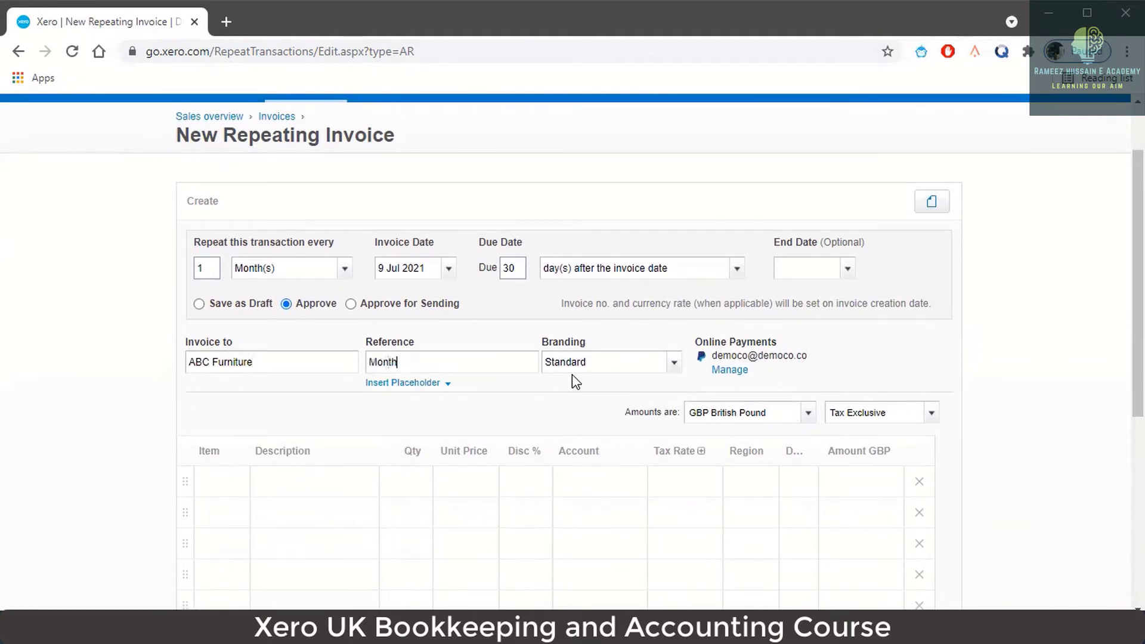
text(ly Invoice)
Step: Add the item Support-M: Desktop/network support via email & phone to the first invoice line
scroll(310, 437, down, 3)
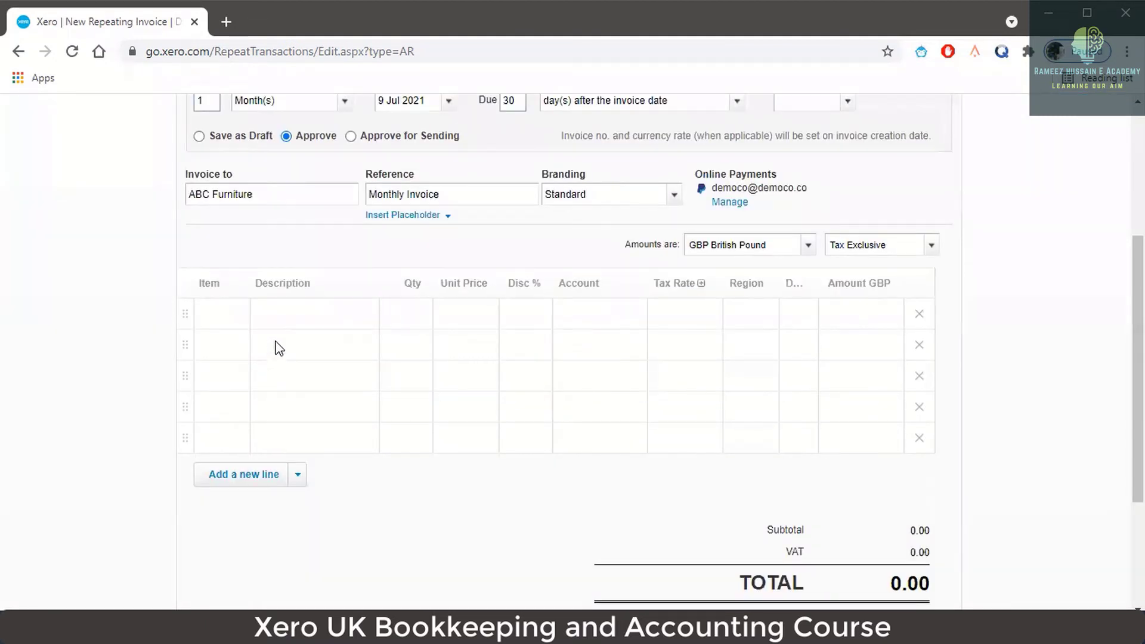
click(290, 311)
click(225, 314)
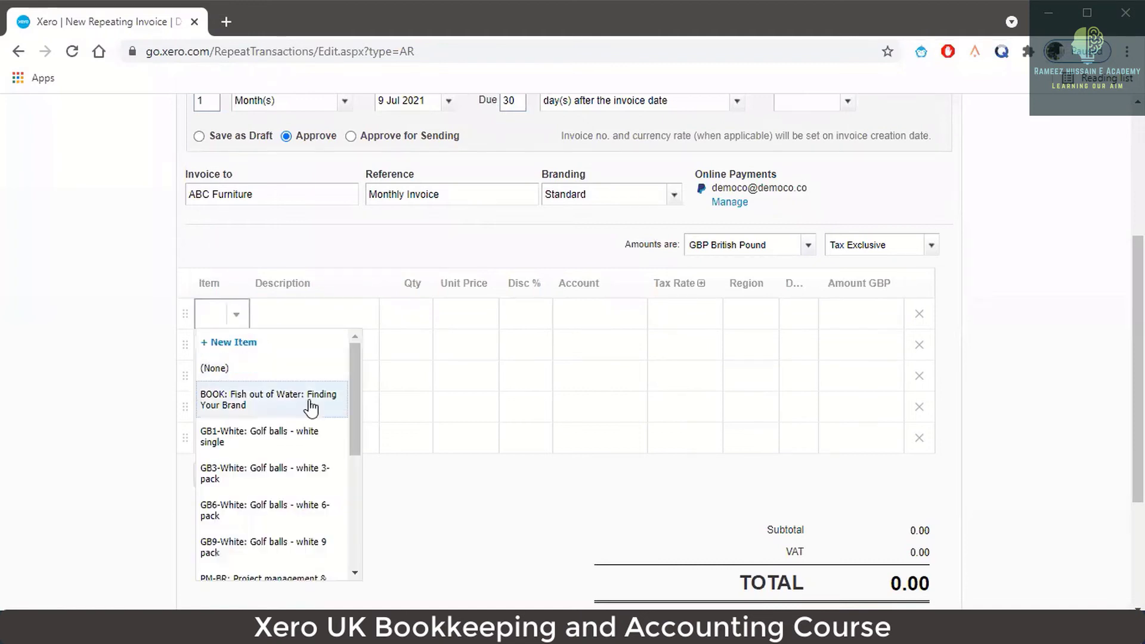
scroll(311, 409, down, 3)
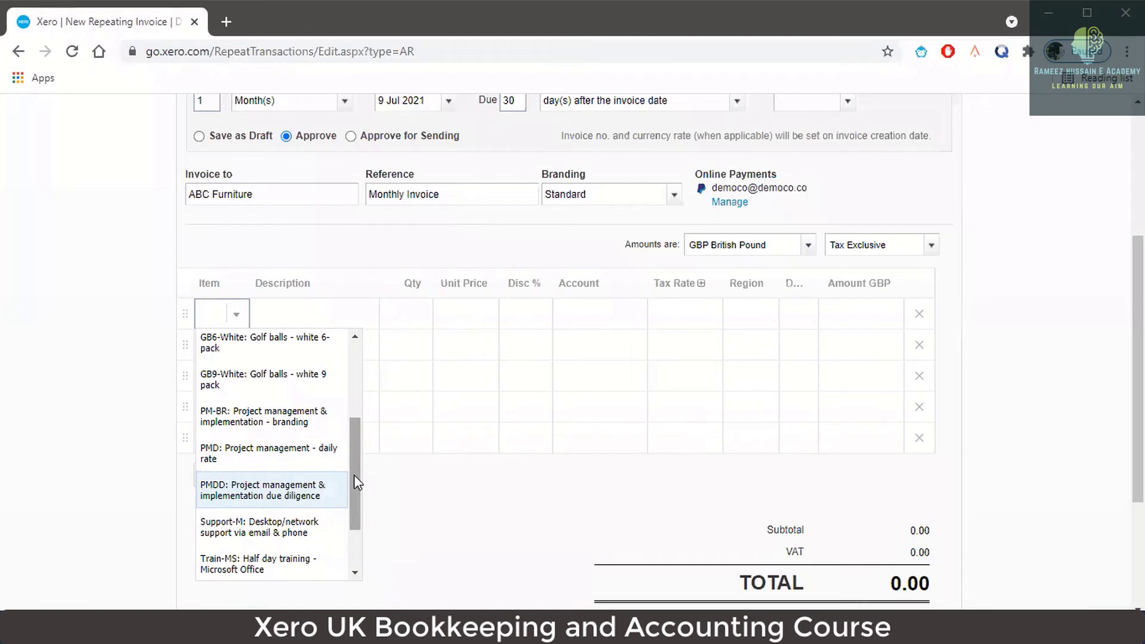
click(303, 527)
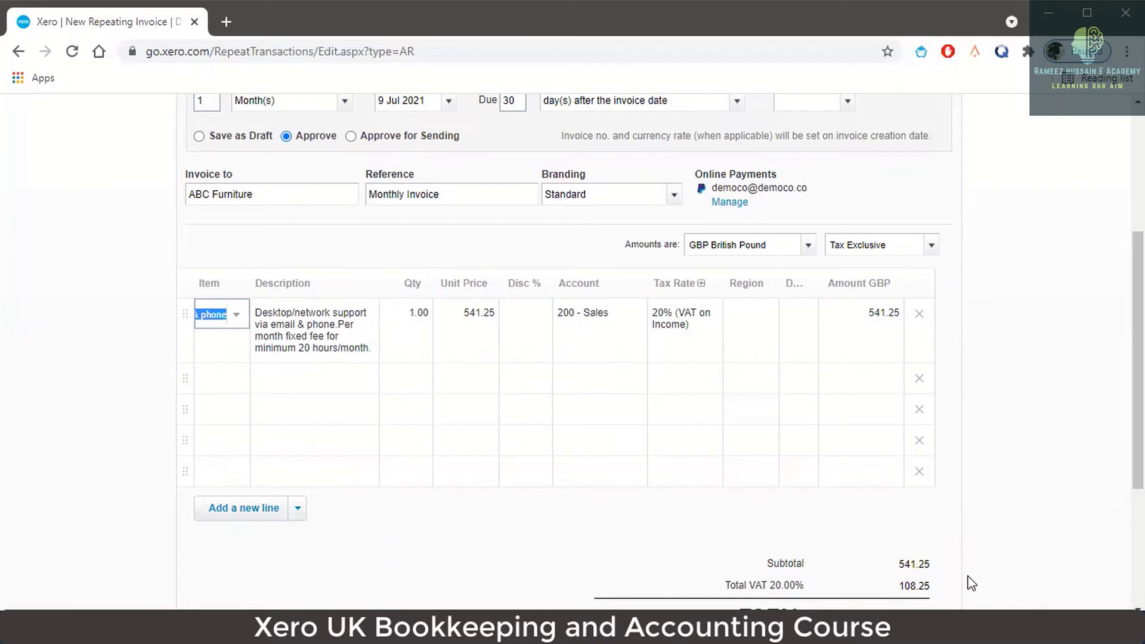
Step: Review the completed repeating invoice for ABC Furniture and save it
scroll(966, 567, down, 3)
scroll(961, 525, up, 6)
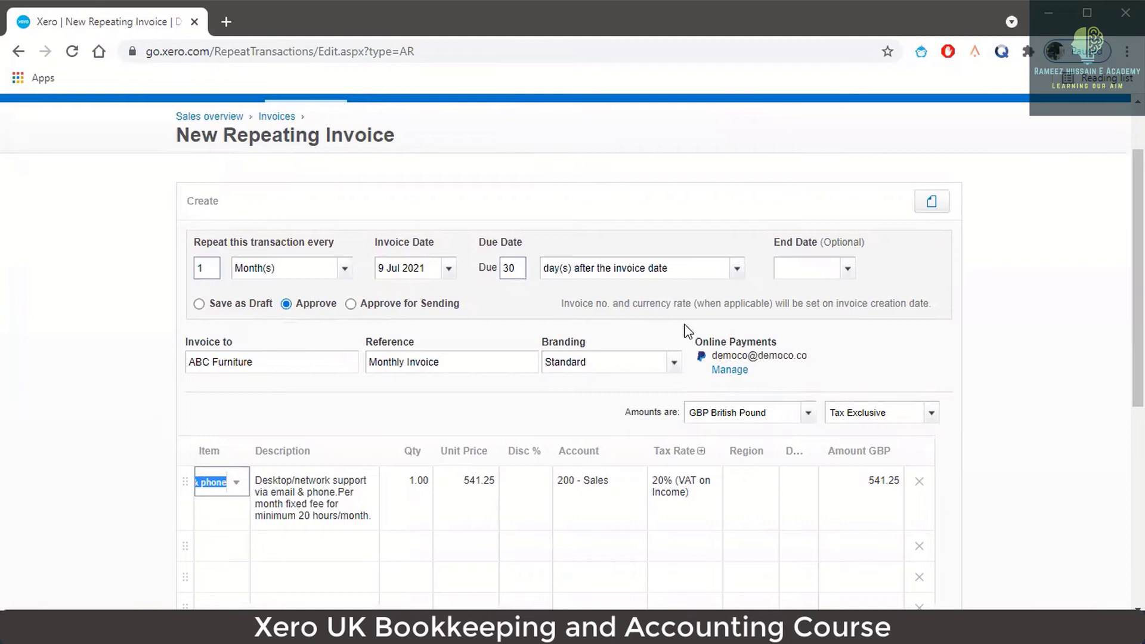
scroll(685, 378, down, 4)
scroll(698, 403, down, 2)
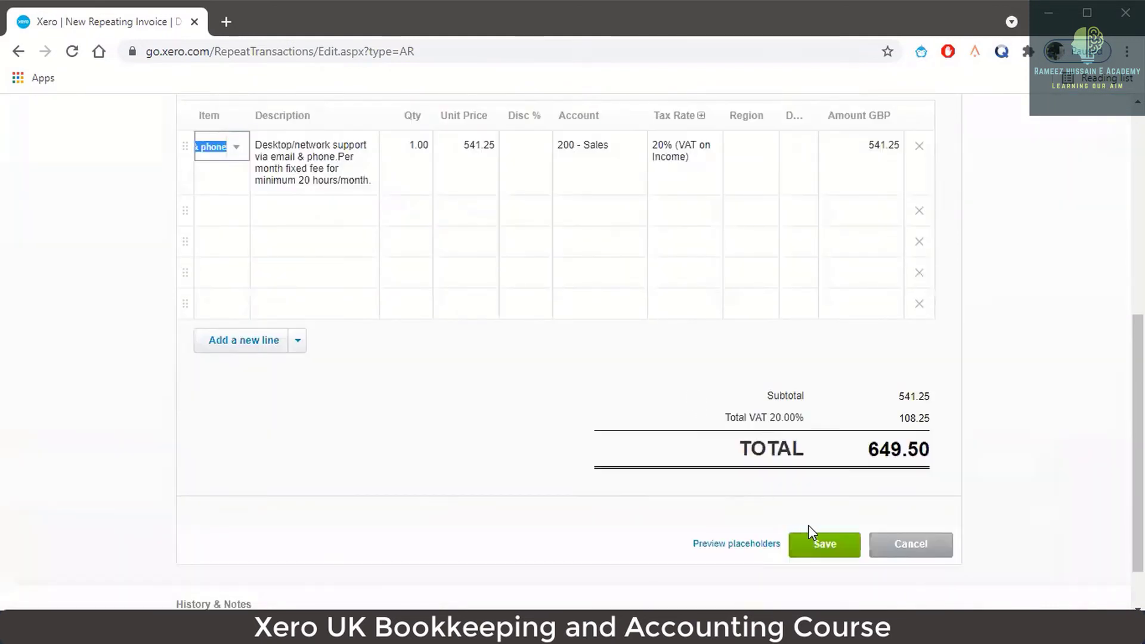
click(816, 553)
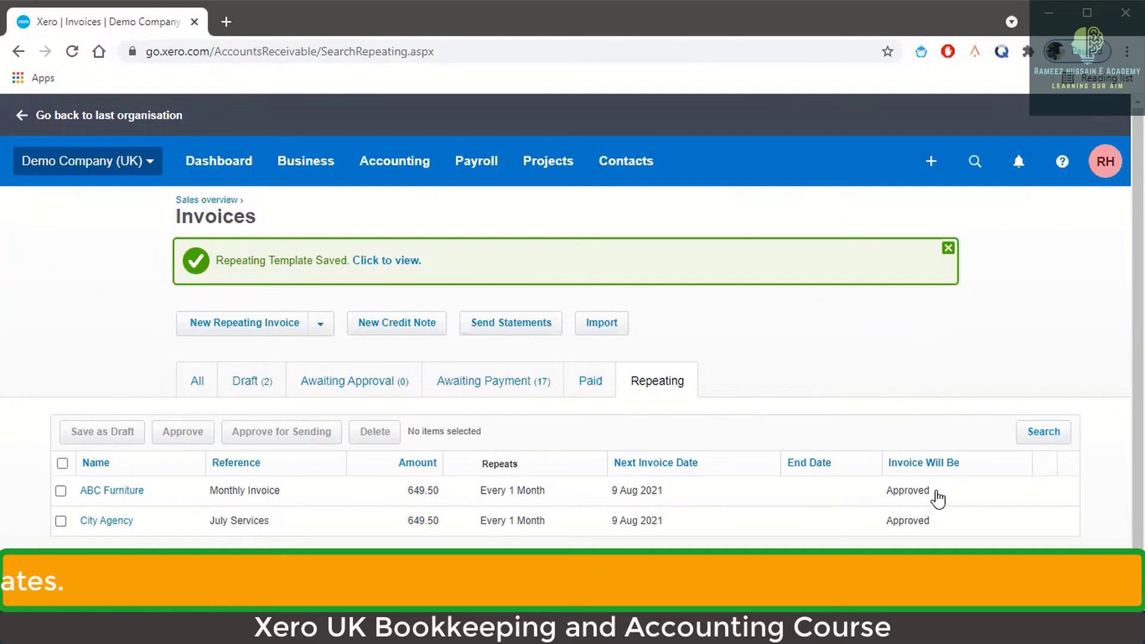
Step: Start another new repeating invoice and set it to repeat every 3 months
click(225, 326)
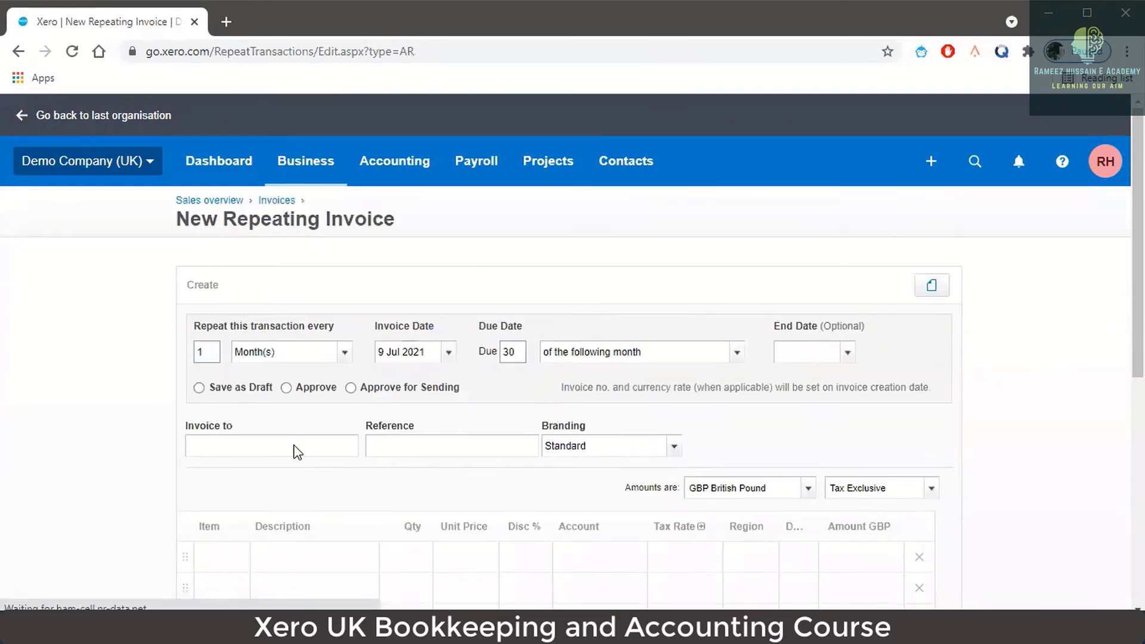
click(208, 356)
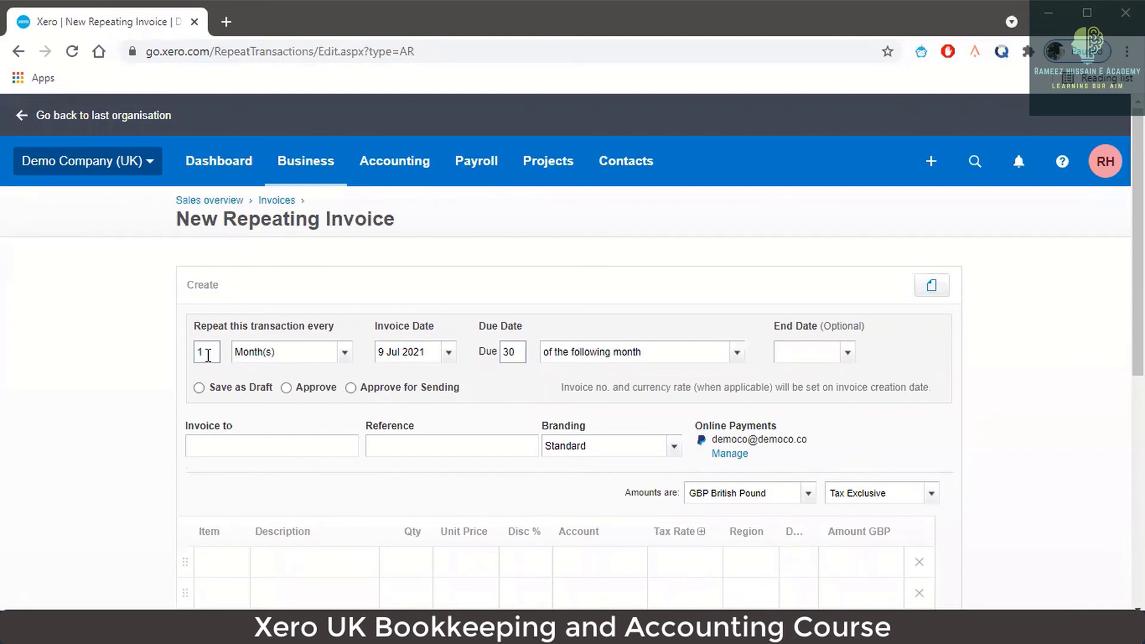
key(BackSpace)
text(3)
click(291, 350)
Step: Set the due date of the quarterly invoice to 90 day(s) after the invoice date
click(738, 355)
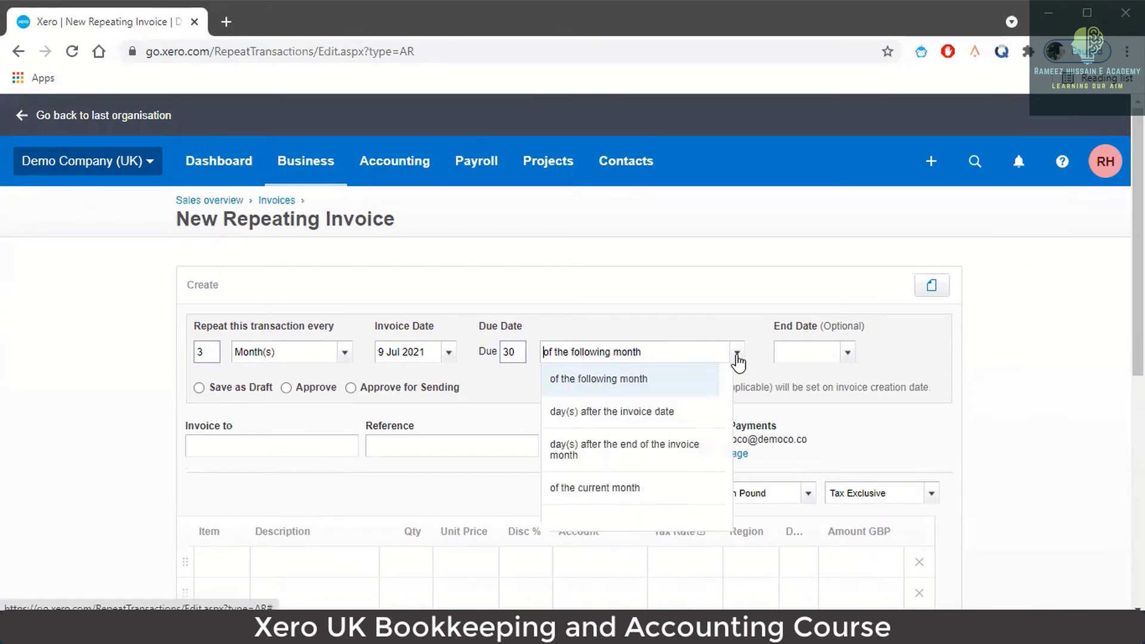
click(678, 420)
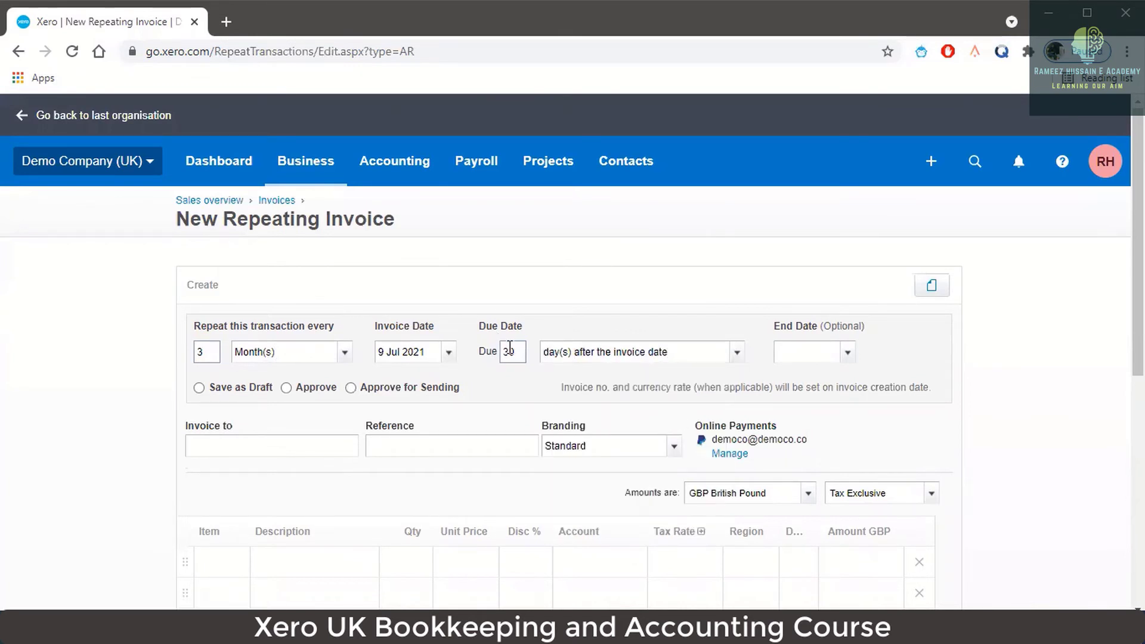
key(BackSpace)
text(9)
Step: Set the end date of the quarterly repeating invoice to 9 Jul 2022
click(852, 357)
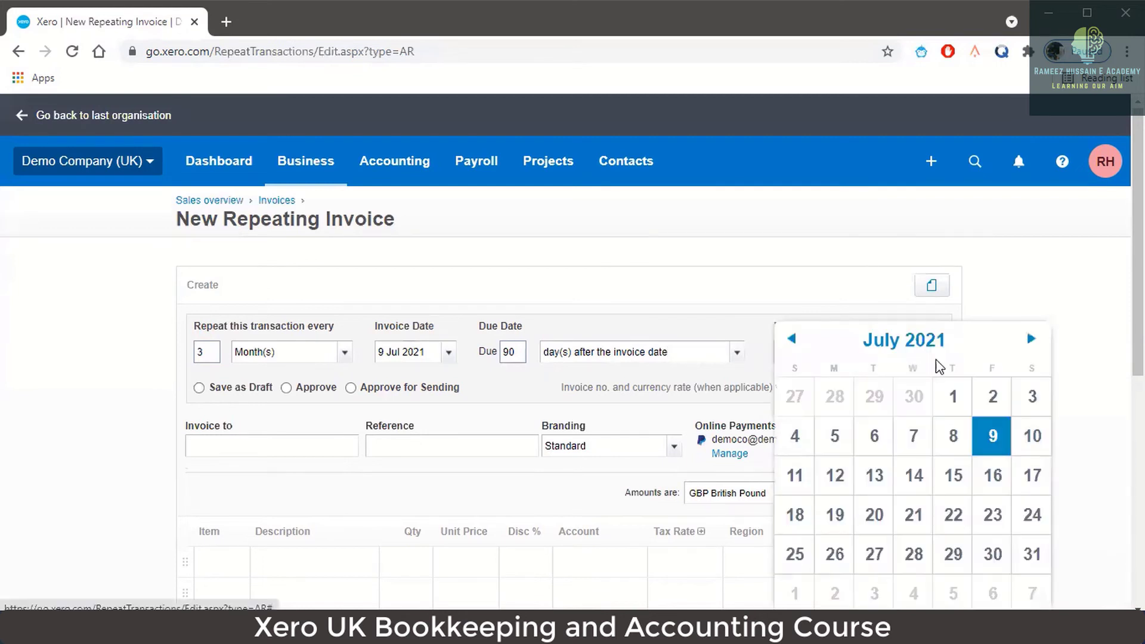
click(1028, 340)
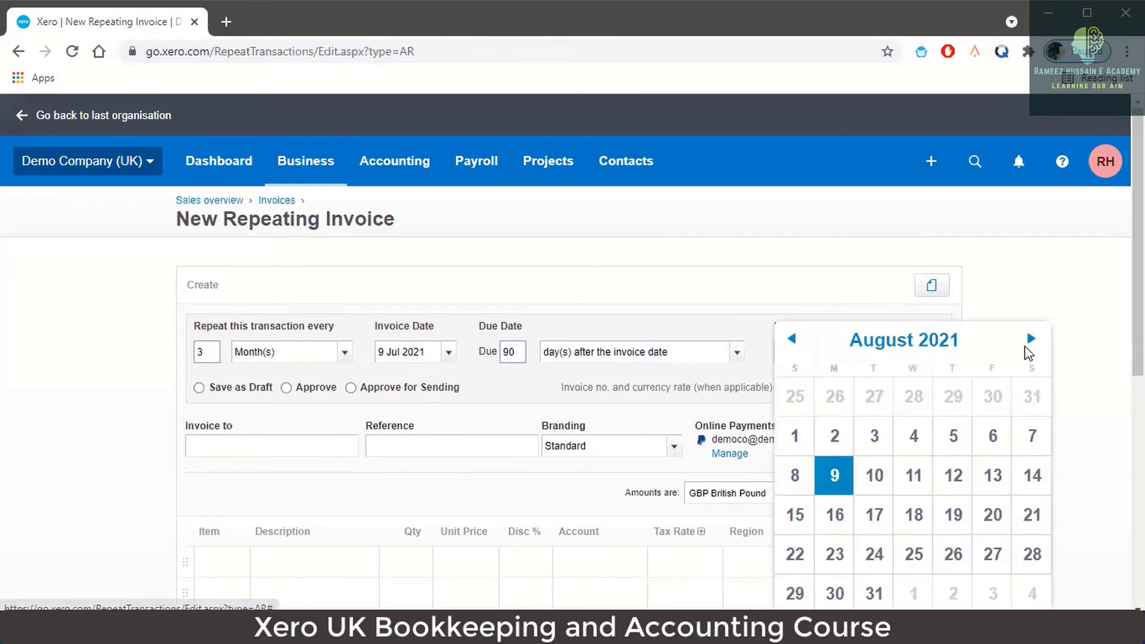
click(1031, 340)
click(1031, 340)
click(1030, 339)
click(1030, 339)
click(1031, 339)
click(1031, 340)
click(1031, 339)
click(1031, 339)
click(1030, 340)
click(1030, 339)
click(1031, 339)
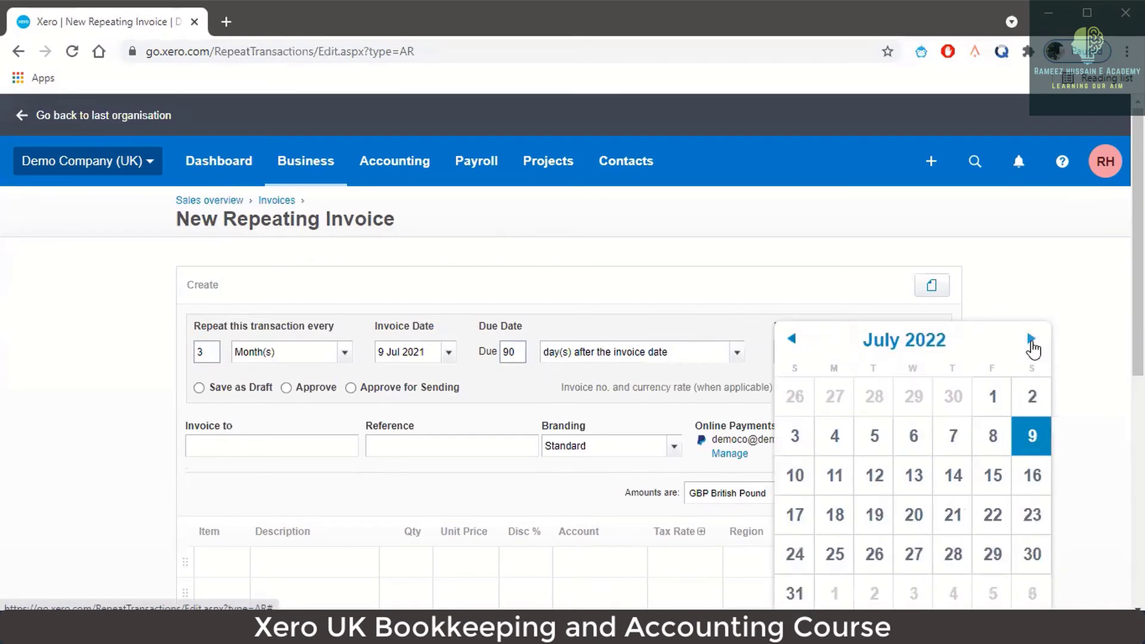
click(1031, 436)
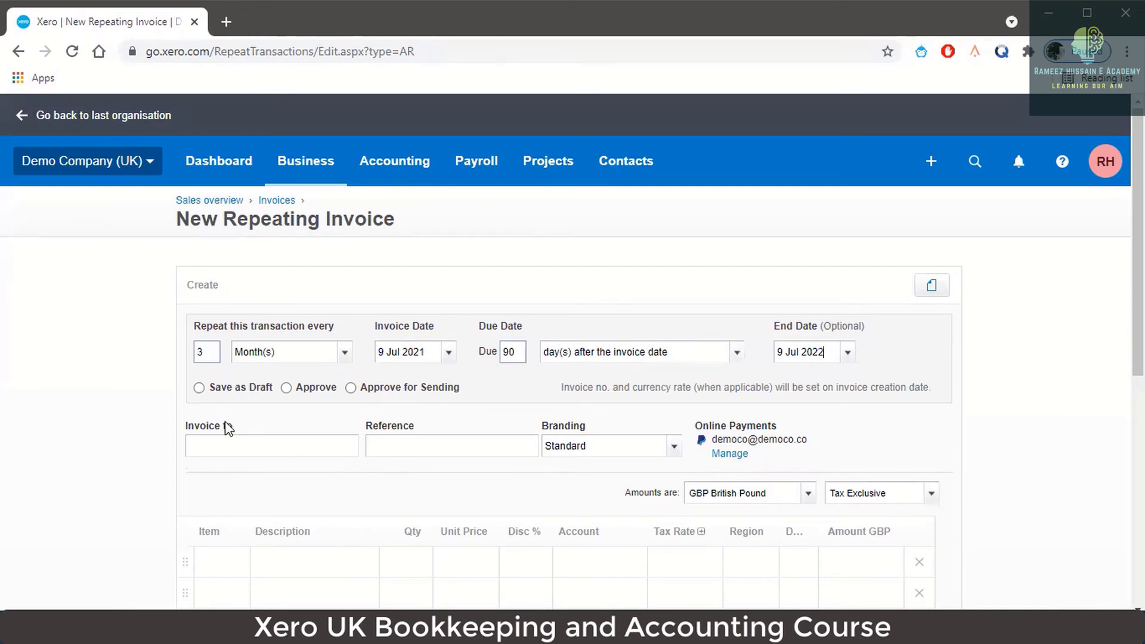
Step: Set the quarterly repeating invoice to Save as Draft and address it to Fulton Airport Parking
click(199, 388)
click(309, 447)
text(a)
scroll(325, 463, down, 1)
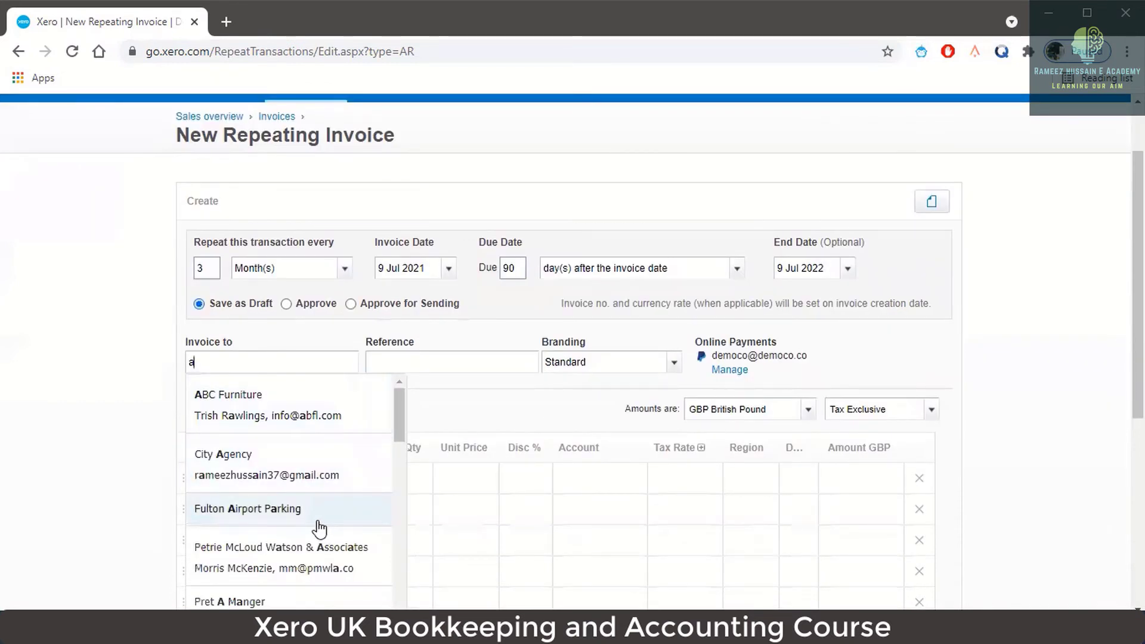
click(320, 528)
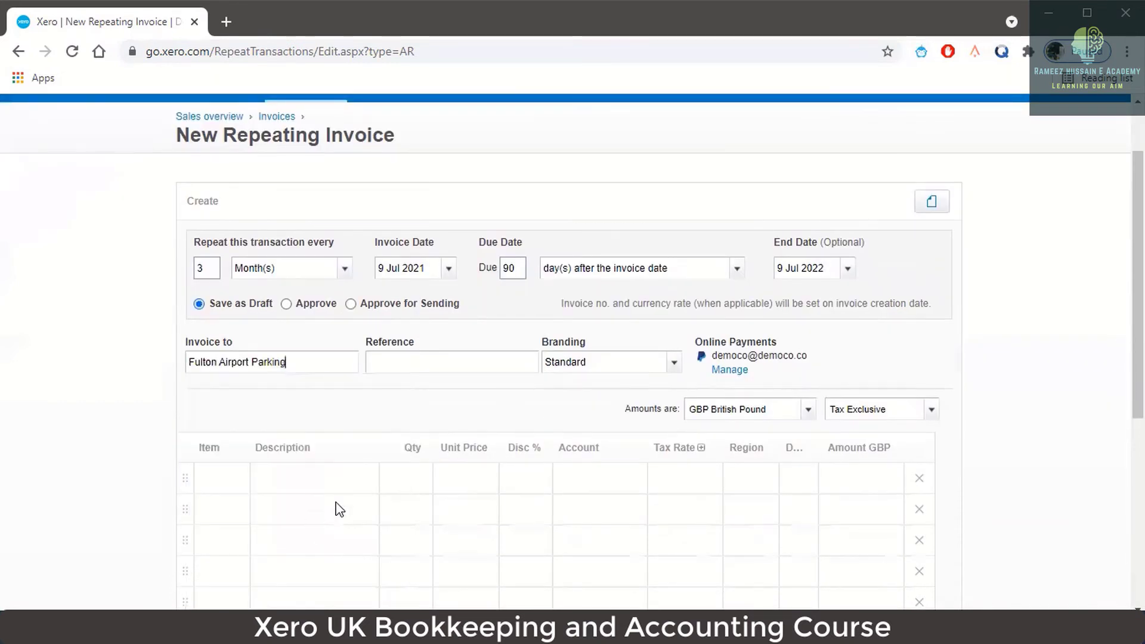
Step: Enter the reference Quarterly Invoice and add the item PMDD: Project management & implementation due diligence to the first line
click(454, 358)
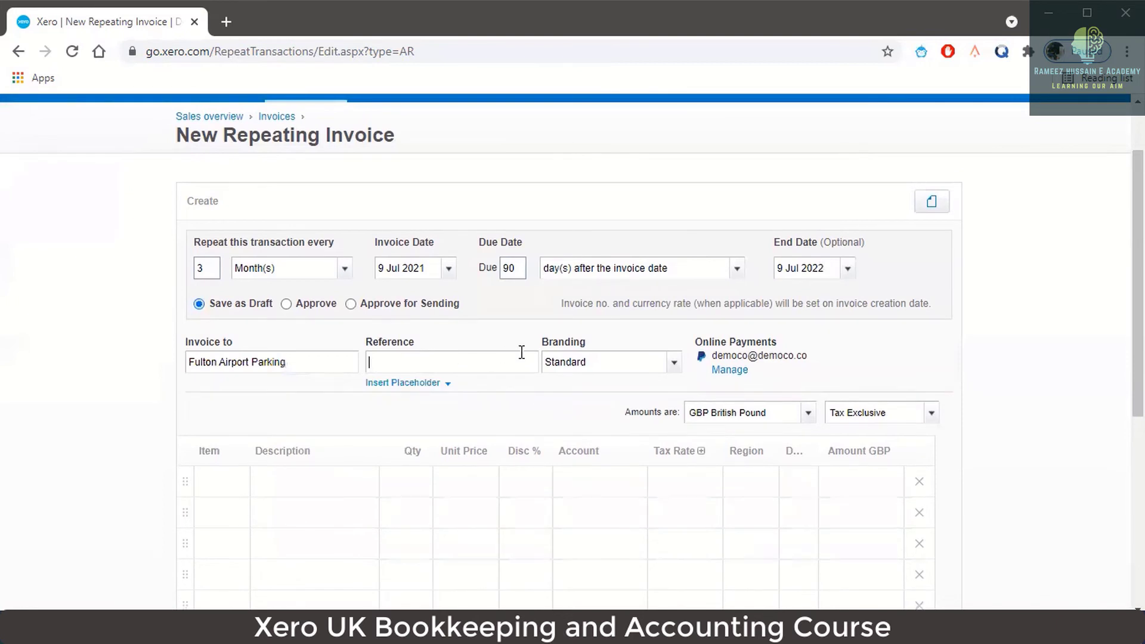
text(Quarterly Invoice)
scroll(358, 444, down, 1)
click(238, 402)
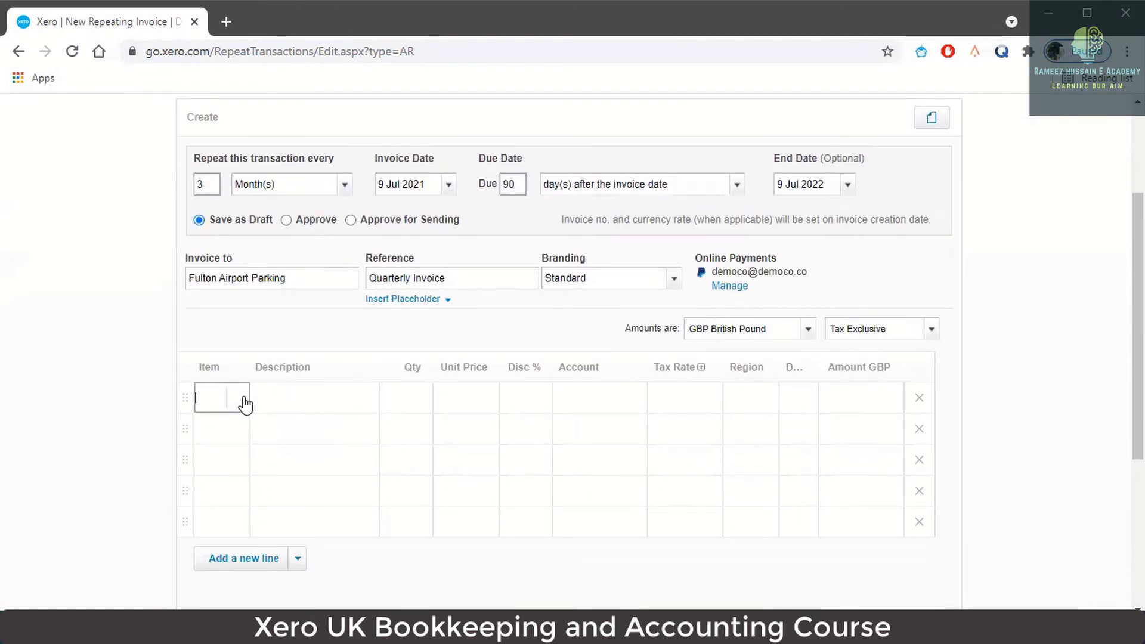
scroll(338, 279, down, 4)
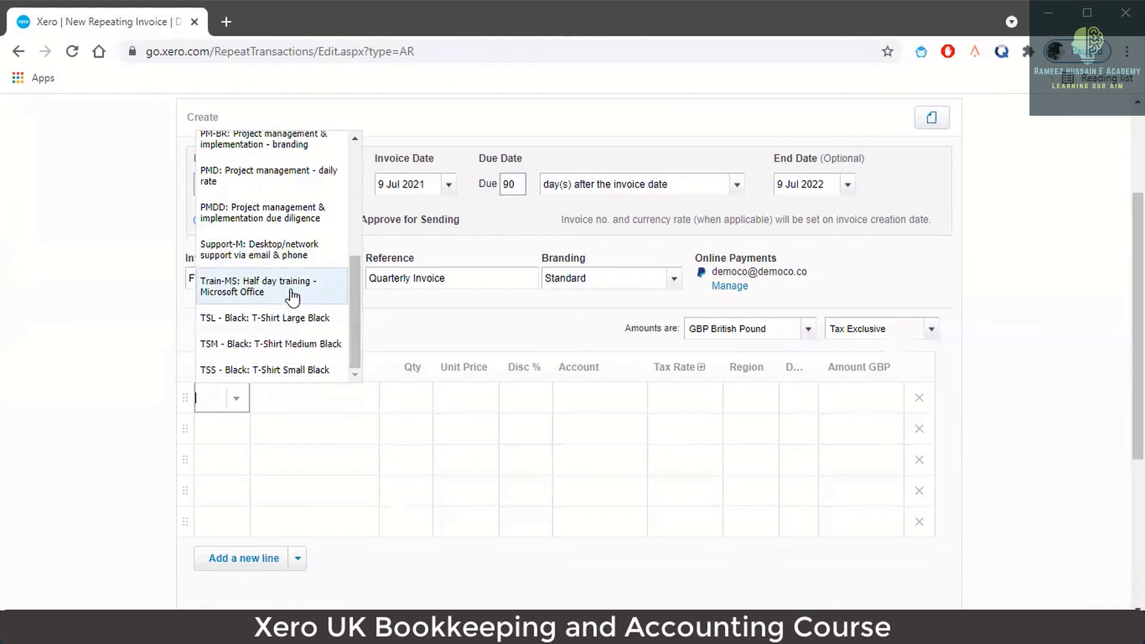
click(292, 225)
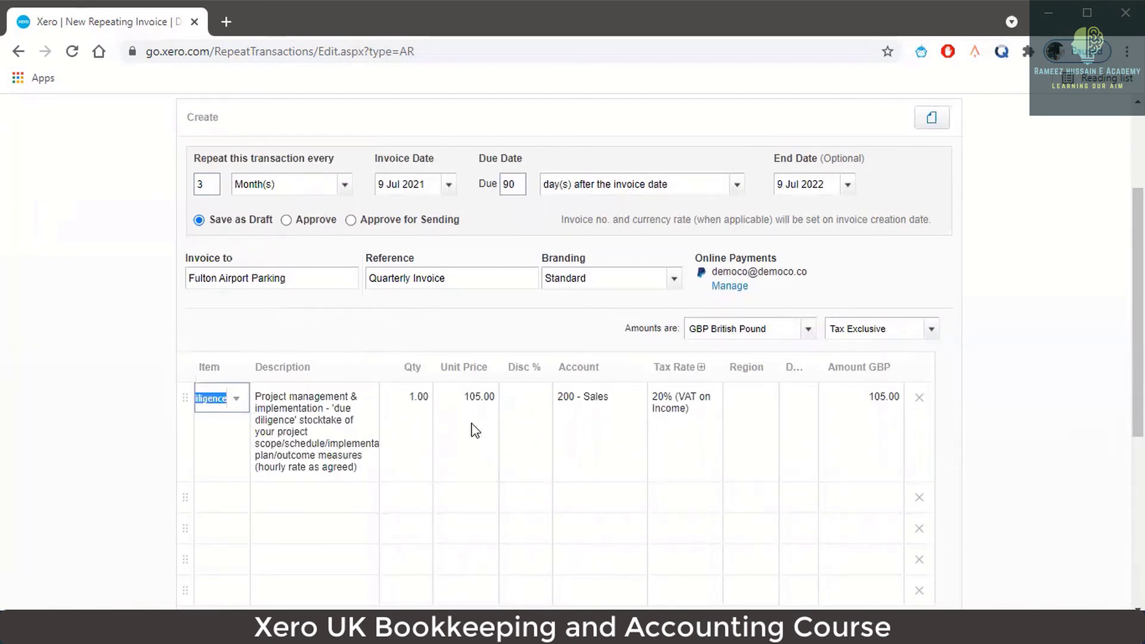
Step: Review the completed quarterly repeating invoice for Fulton Airport Parking and save it
scroll(884, 421, down, 1)
scroll(877, 420, down, 1)
scroll(874, 419, up, 1)
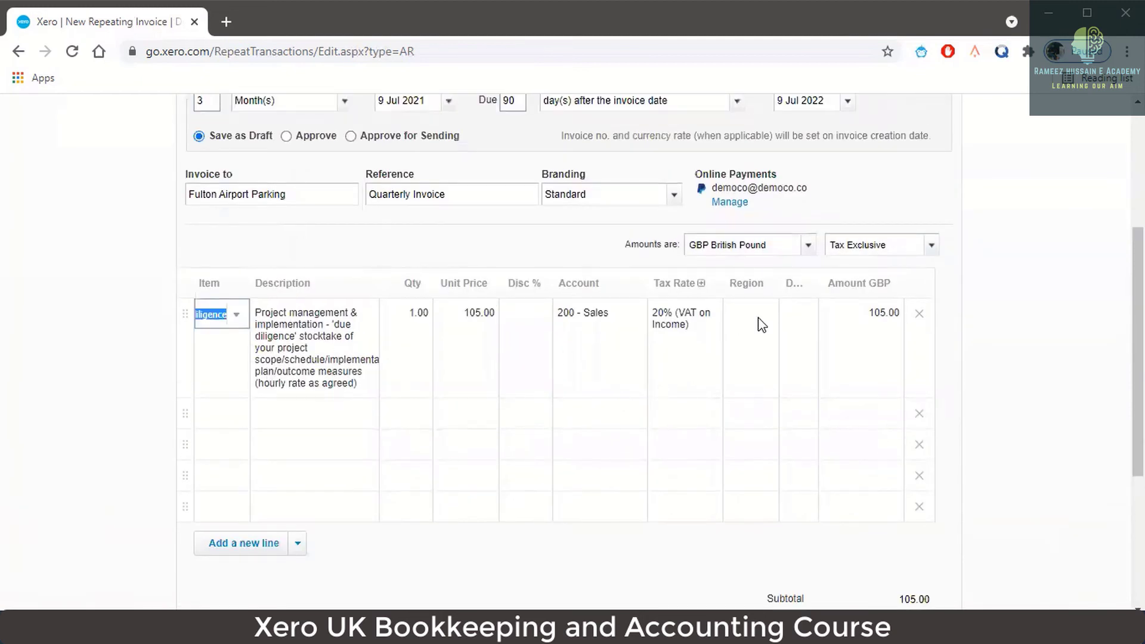
scroll(508, 377, down, 1)
scroll(508, 377, up, 3)
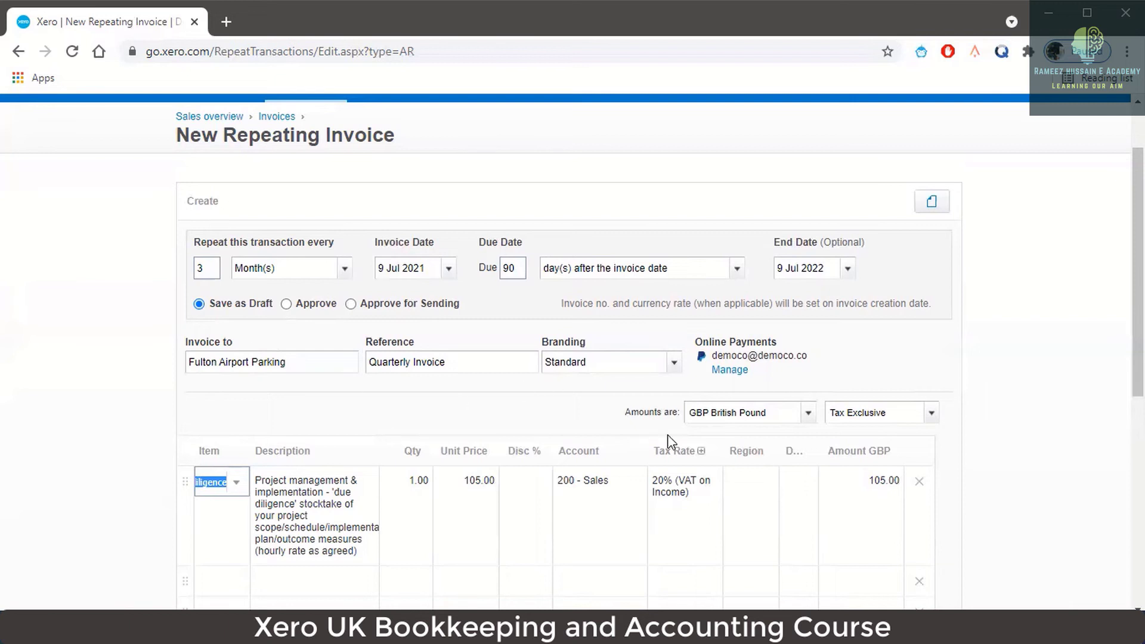
scroll(728, 429, down, 7)
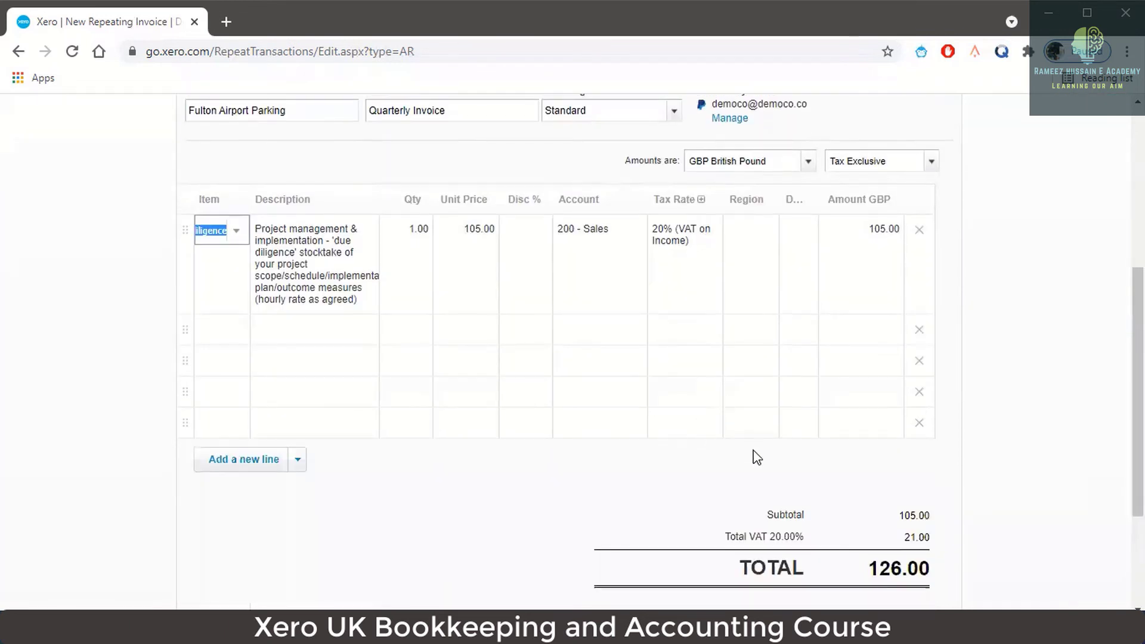
click(816, 477)
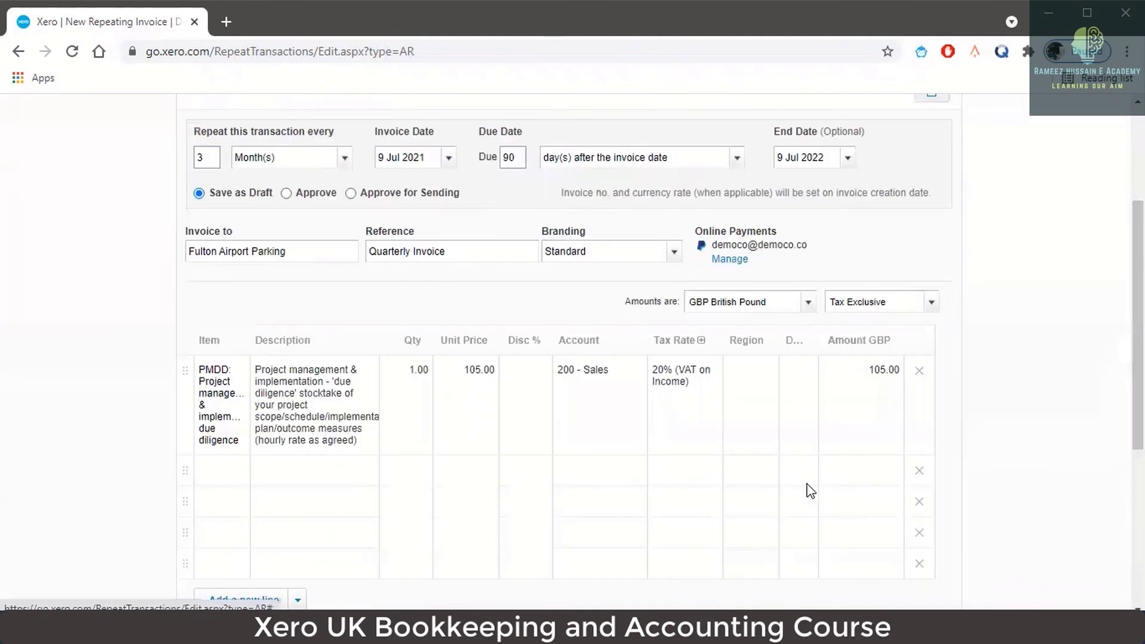
scroll(693, 464, down, 5)
click(837, 482)
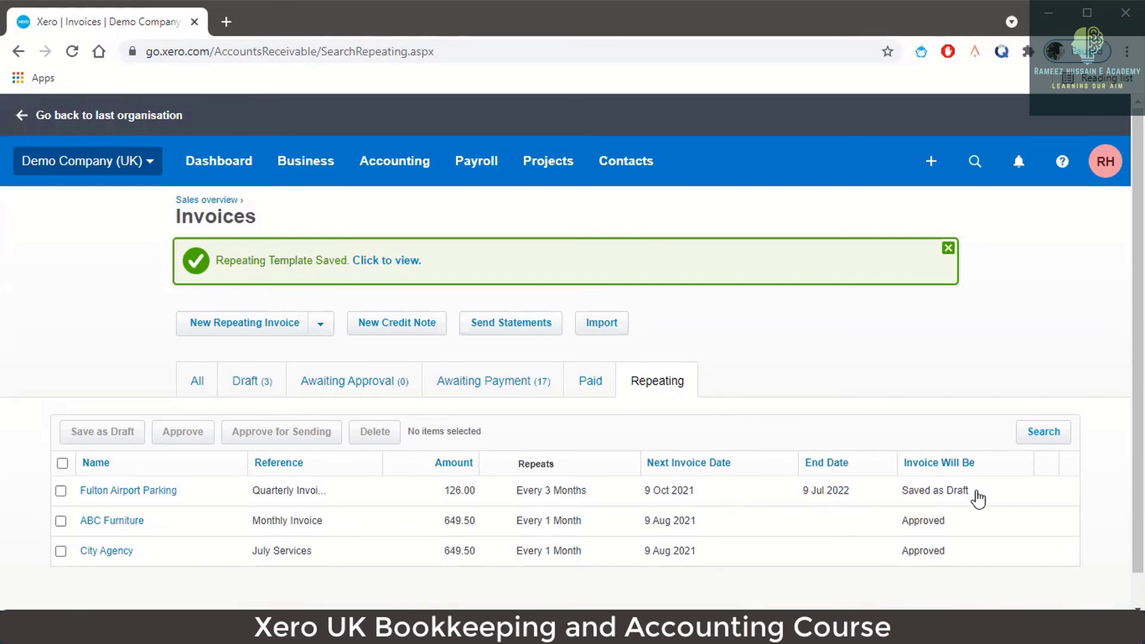
Step: Open the draft Quarterly Invoice for Fulton Airport Parking, check its details and submit it for approval
click(255, 394)
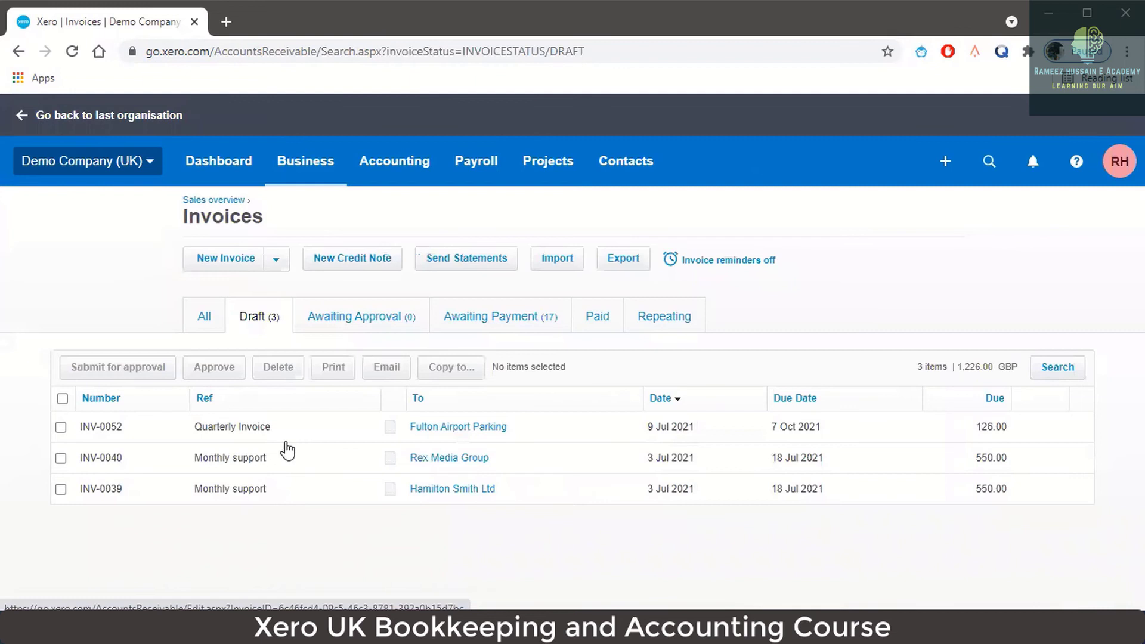
click(464, 427)
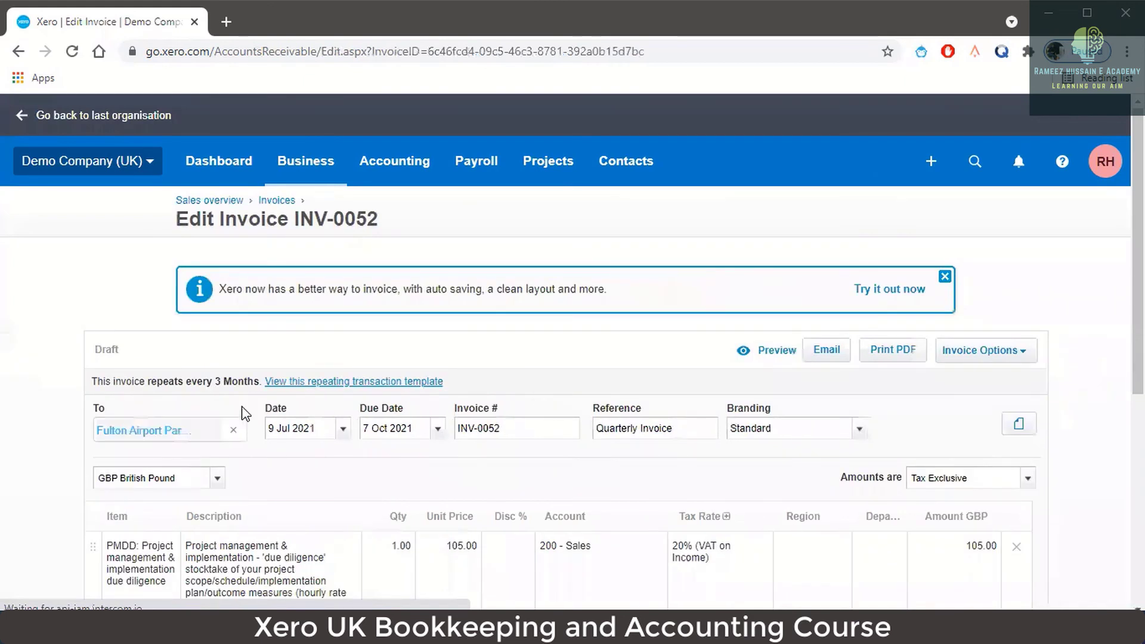
scroll(510, 427, down, 4)
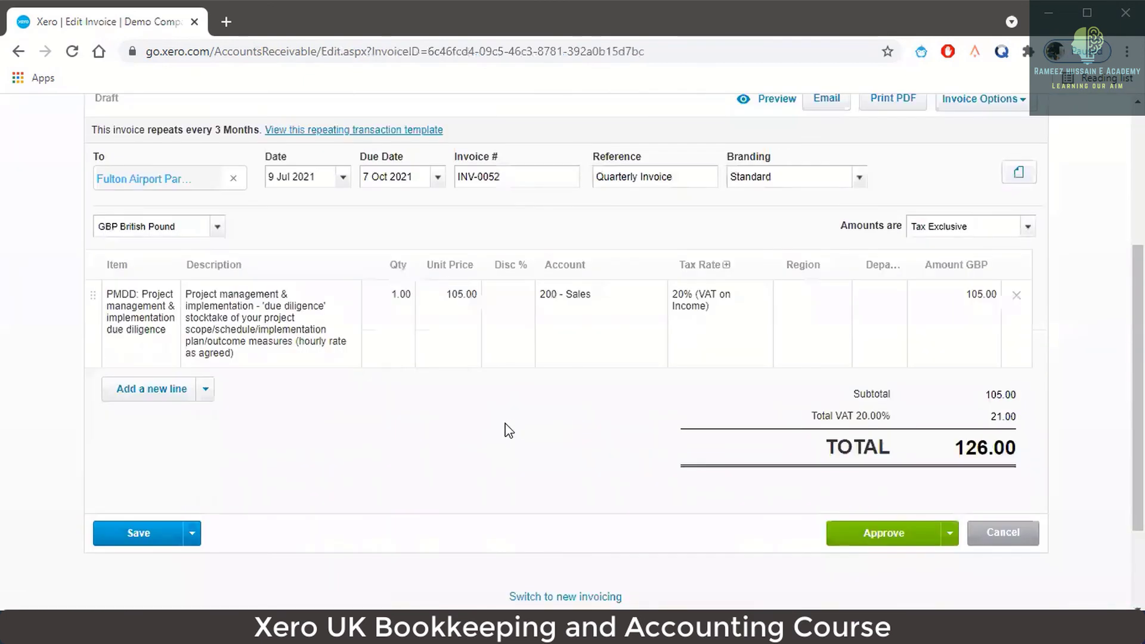
scroll(509, 430, up, 3)
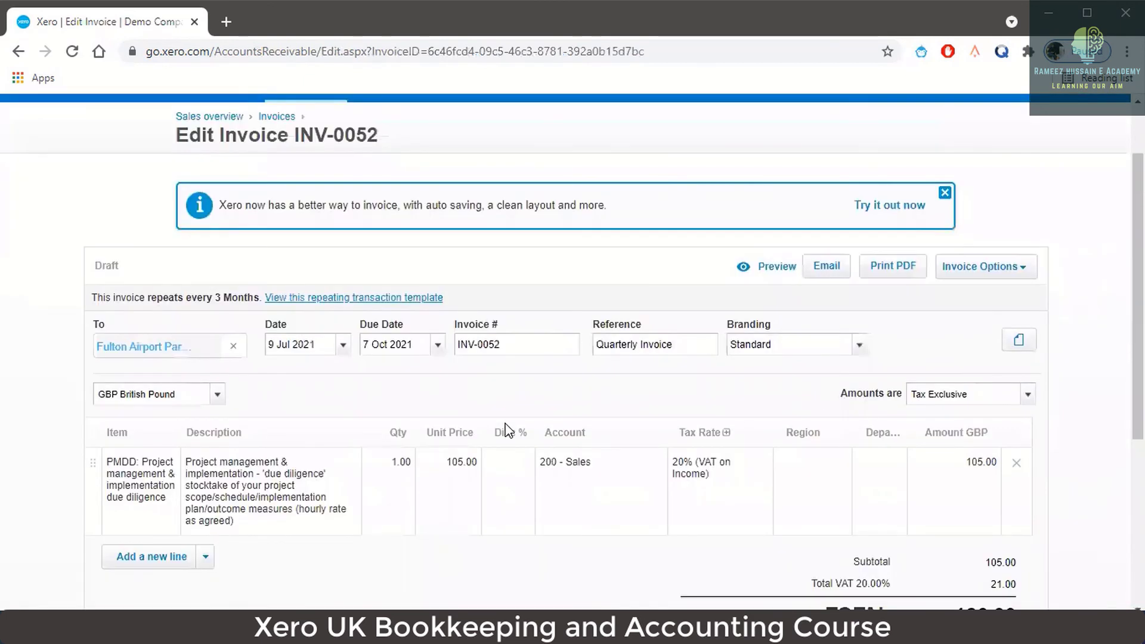
scroll(505, 429, down, 3)
click(951, 540)
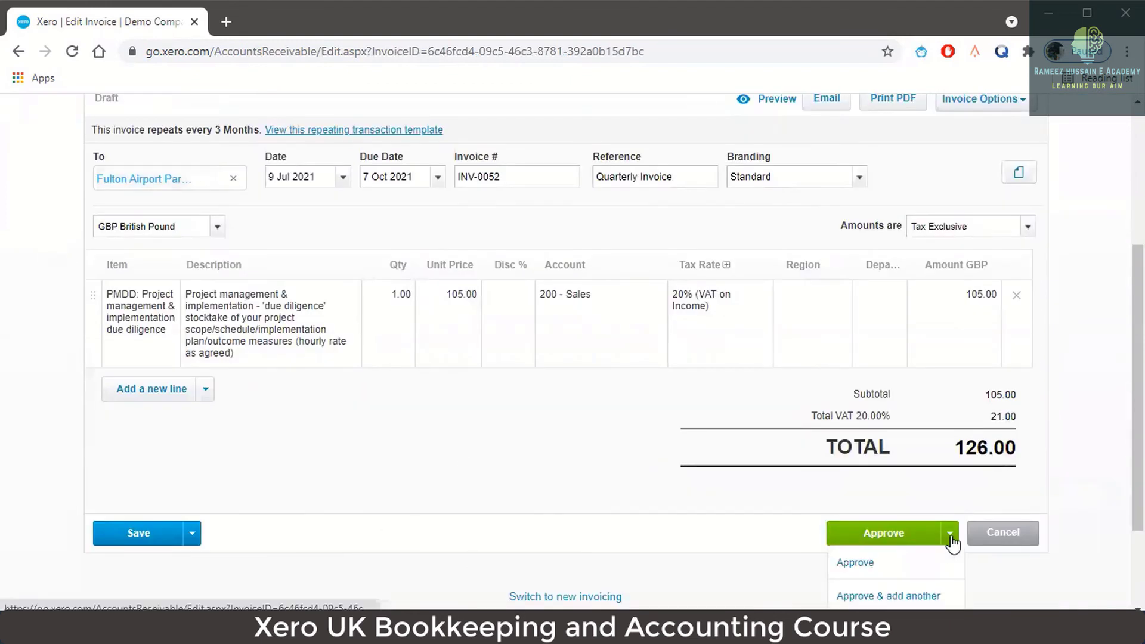
click(192, 533)
scroll(194, 542, down, 1)
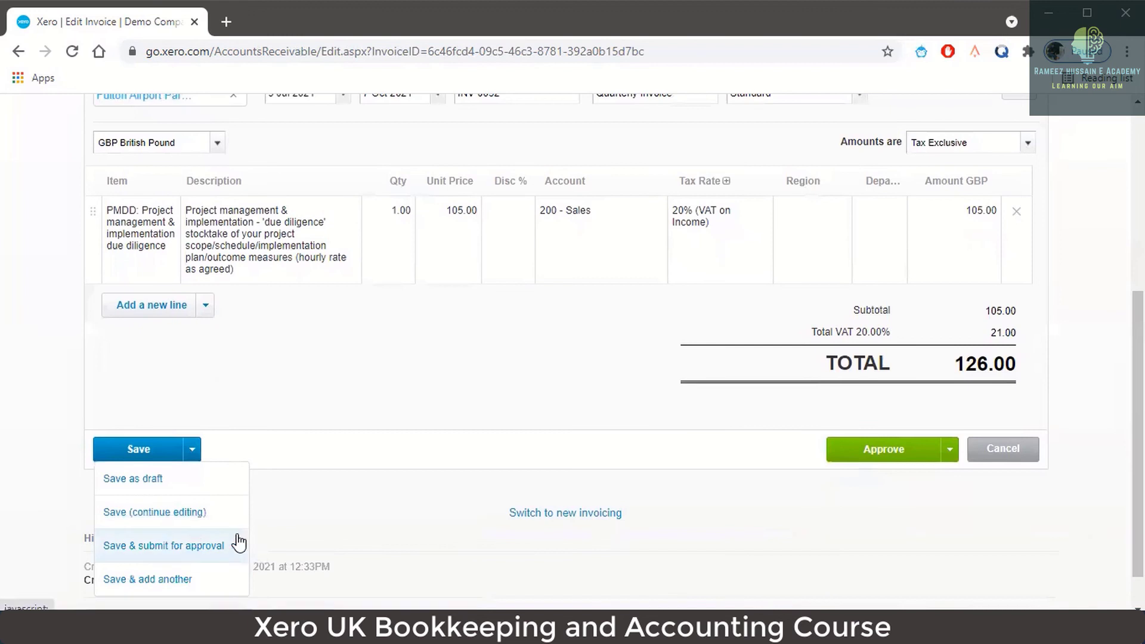
click(170, 560)
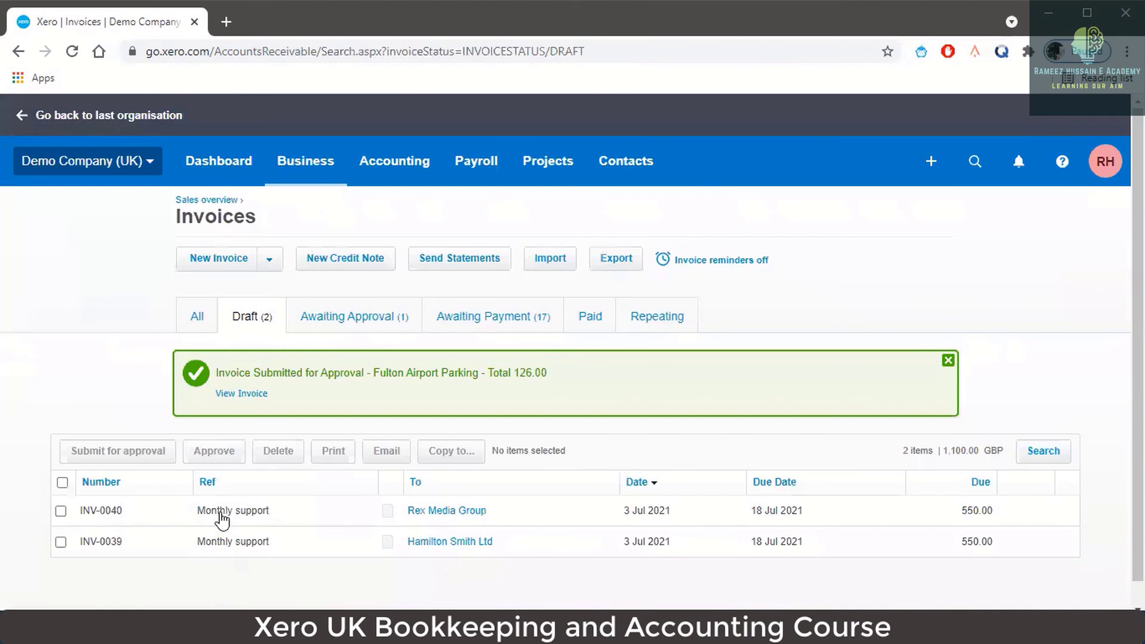
Step: Open the Fulton Airport Parking invoice that is awaiting approval and approve it
click(346, 325)
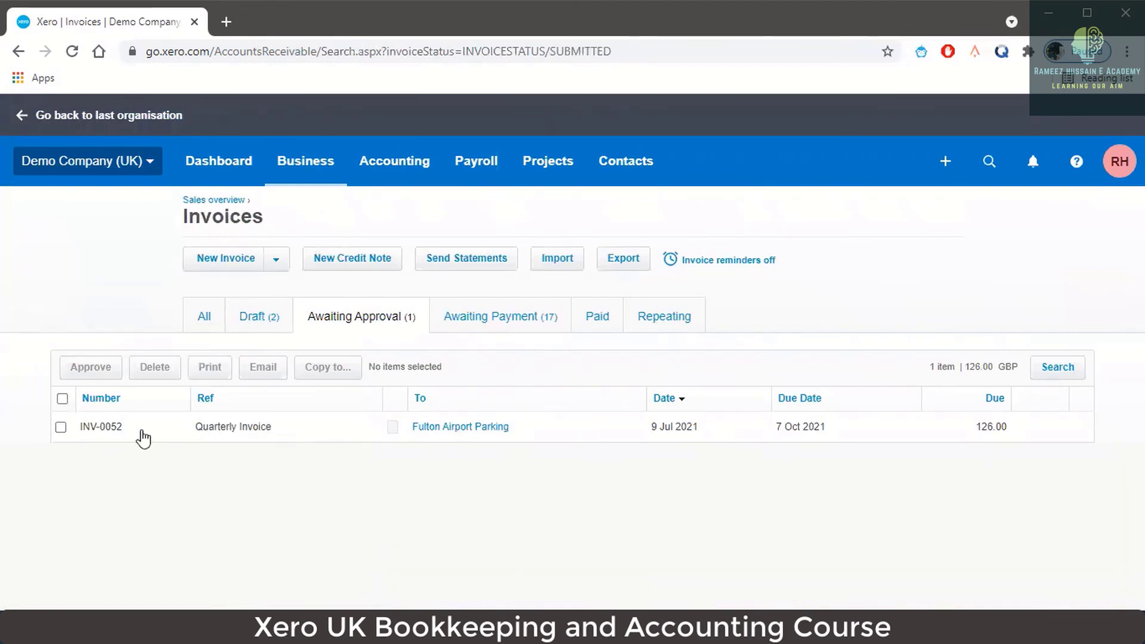
click(92, 432)
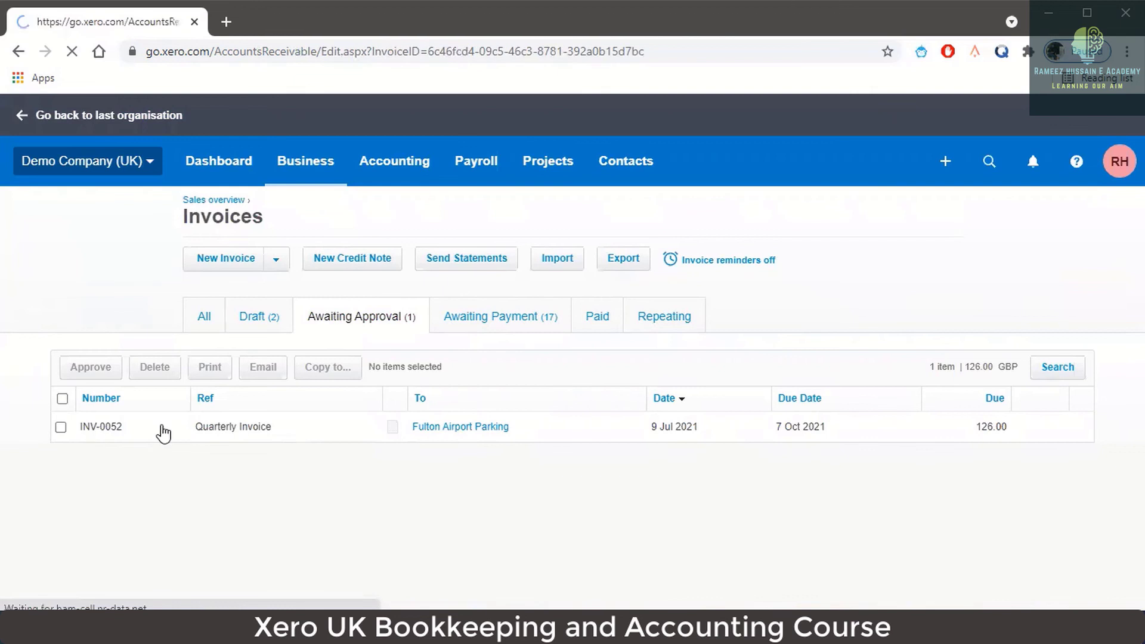
scroll(791, 475, down, 5)
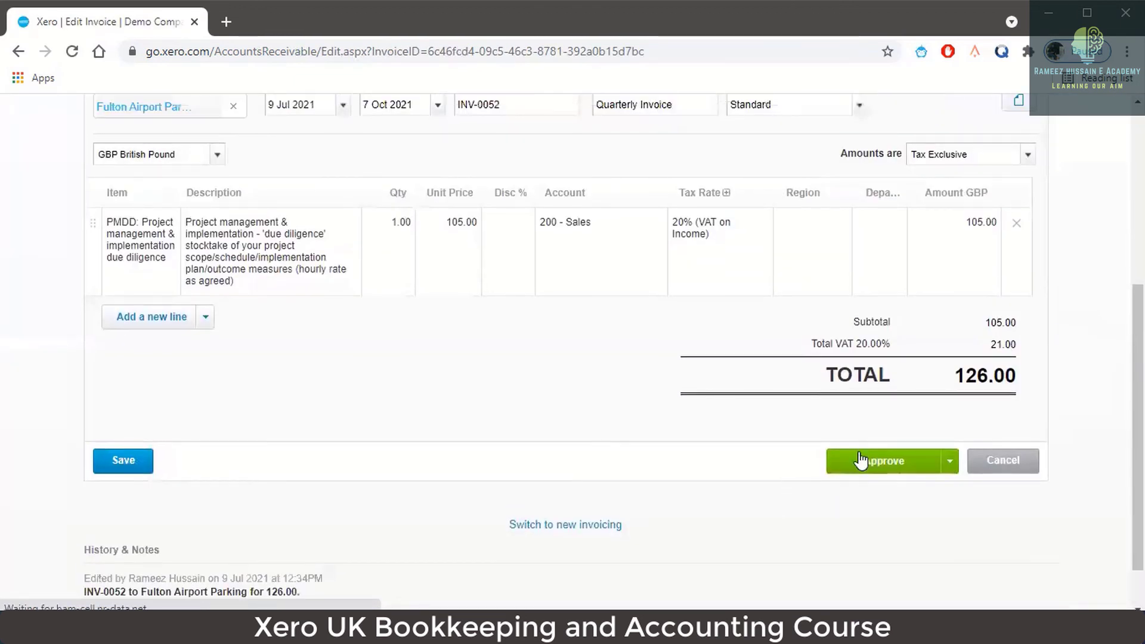
click(871, 460)
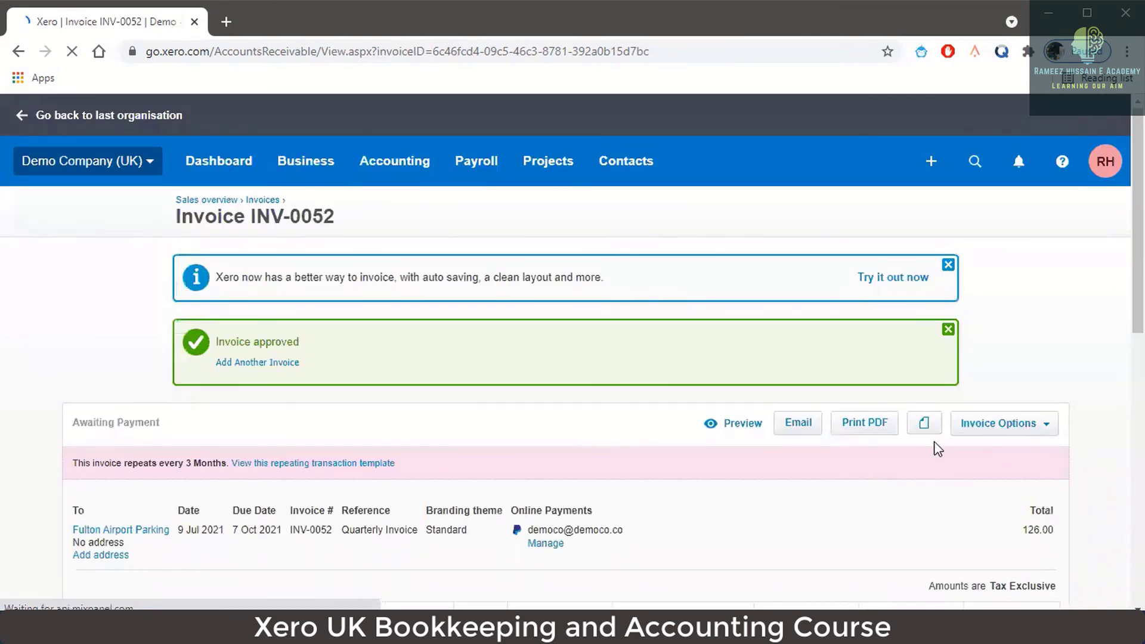
scroll(831, 441, down, 5)
scroll(830, 438, up, 5)
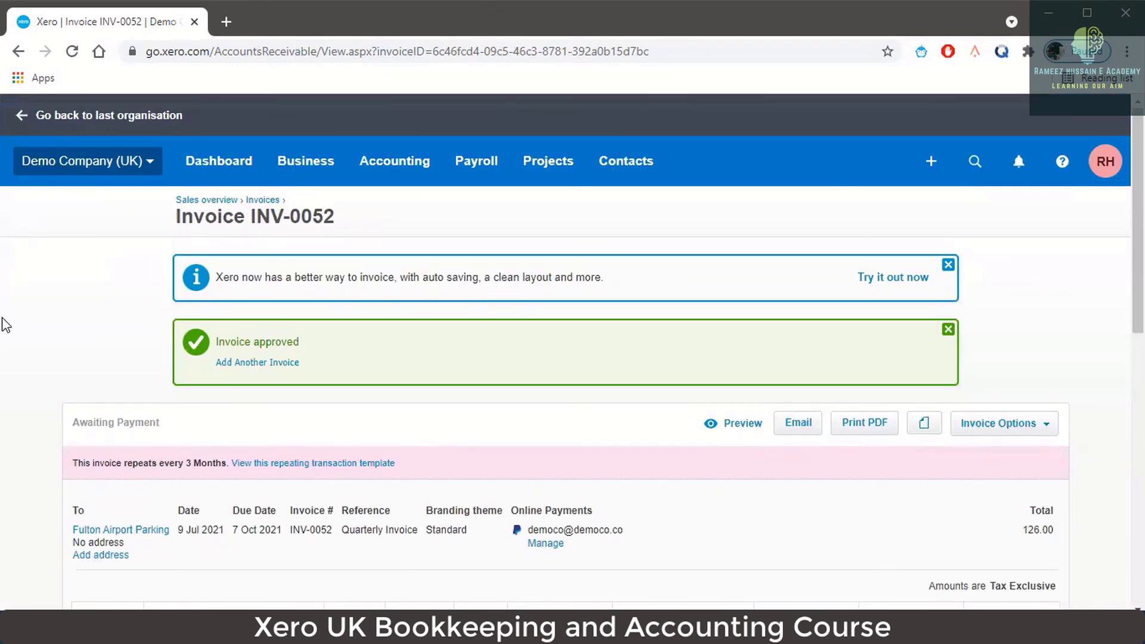
Step: Return to the sales invoices and open the list of repeating invoices
click(319, 178)
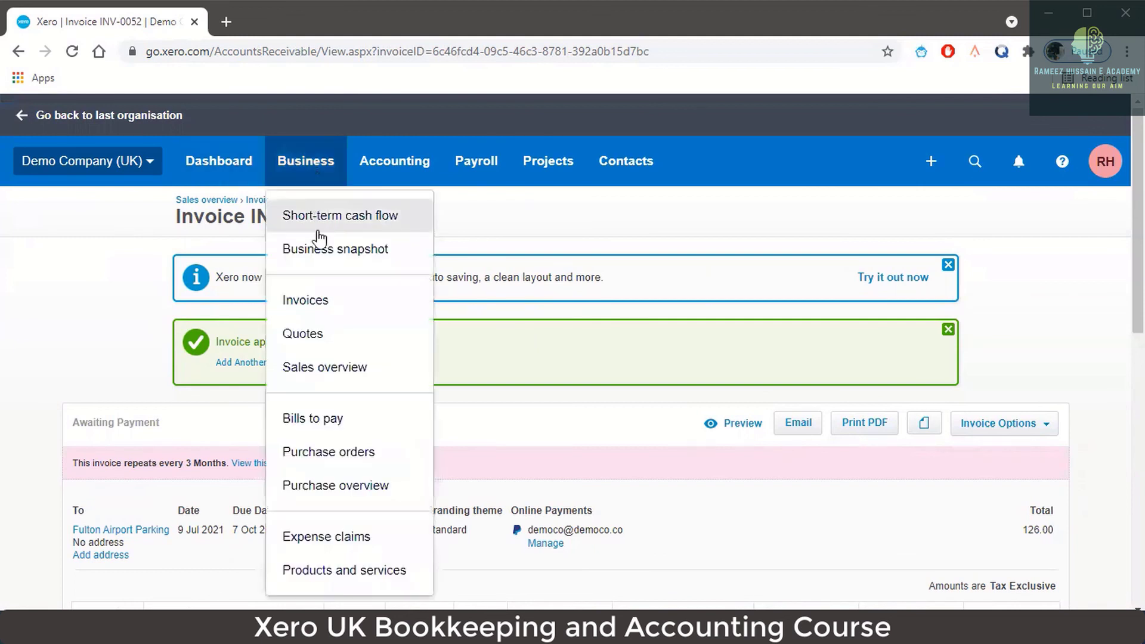
click(316, 299)
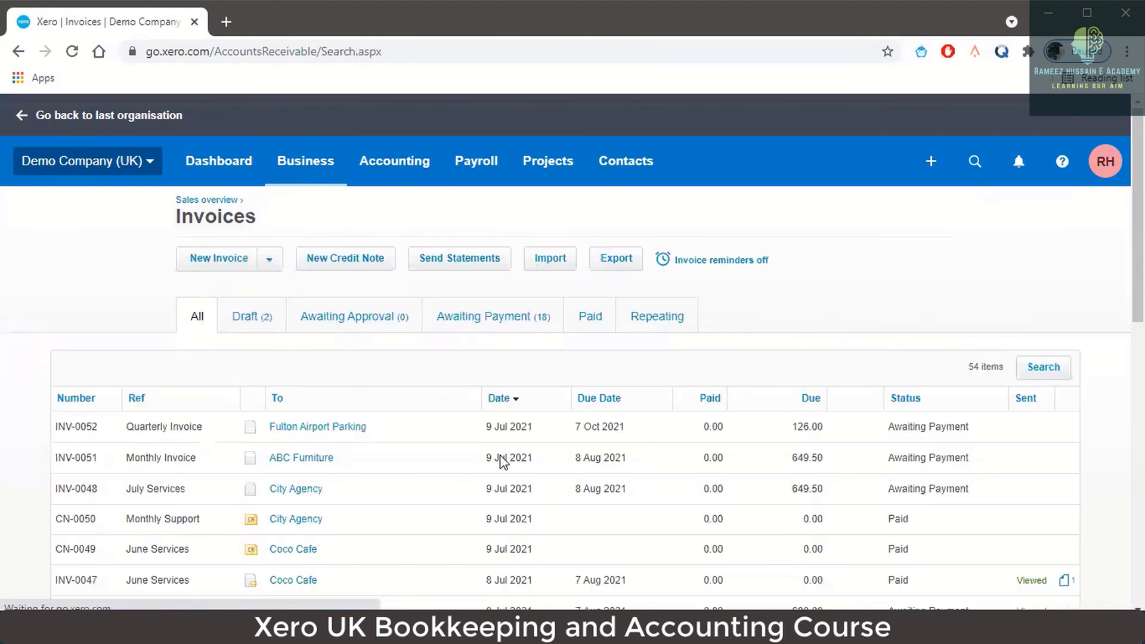
click(654, 332)
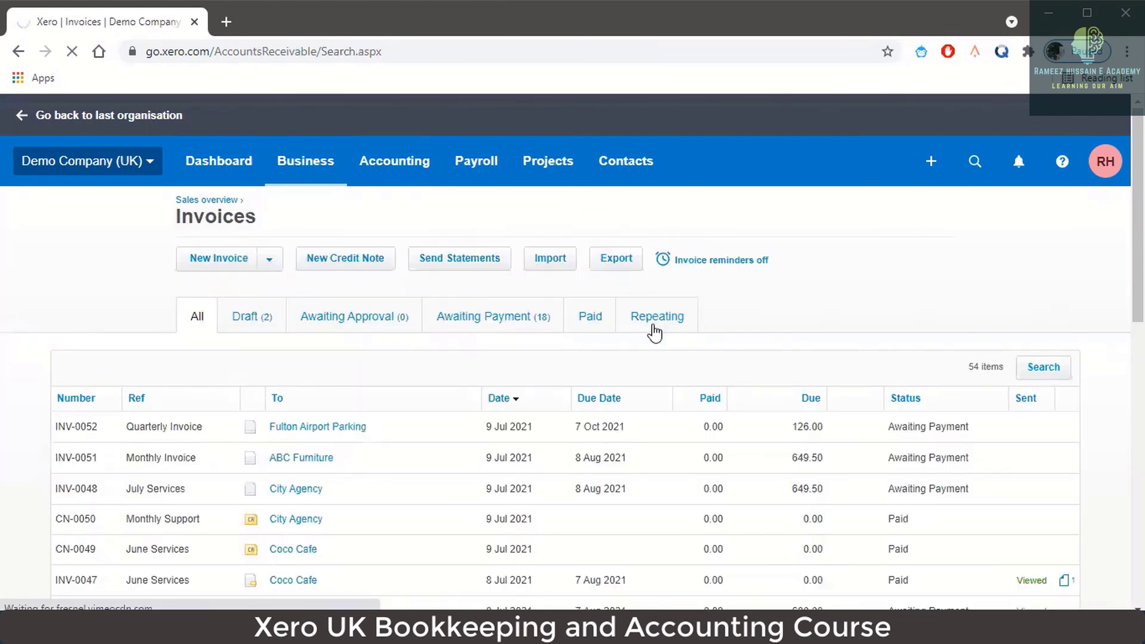